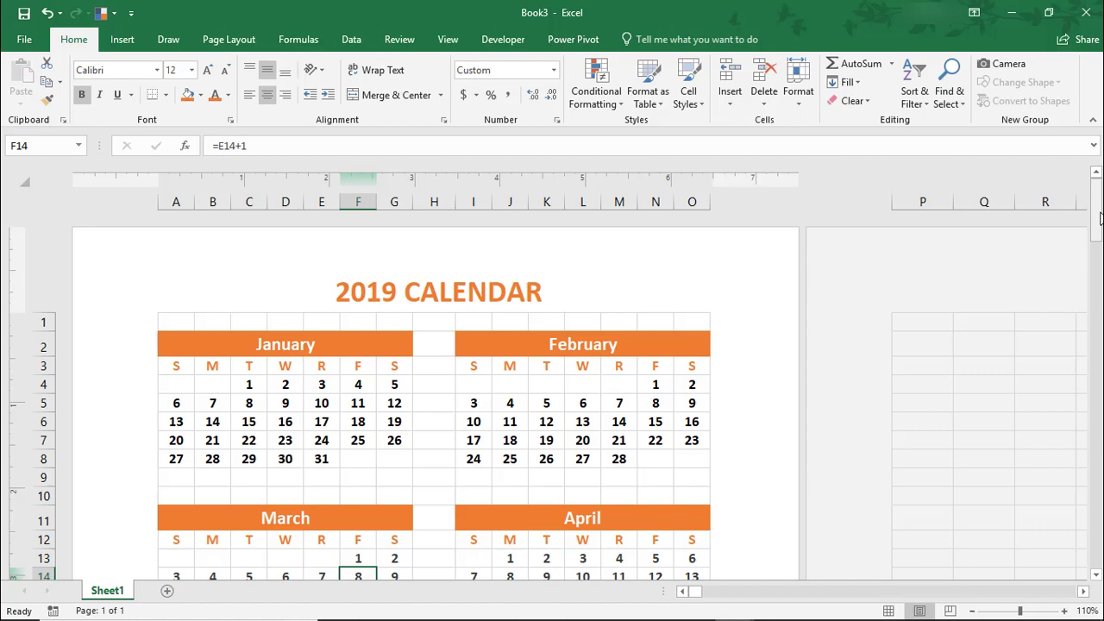
- Scroll down through the completed twelve-month 2019 calendar preview
scroll(1100, 217, "down", 6)
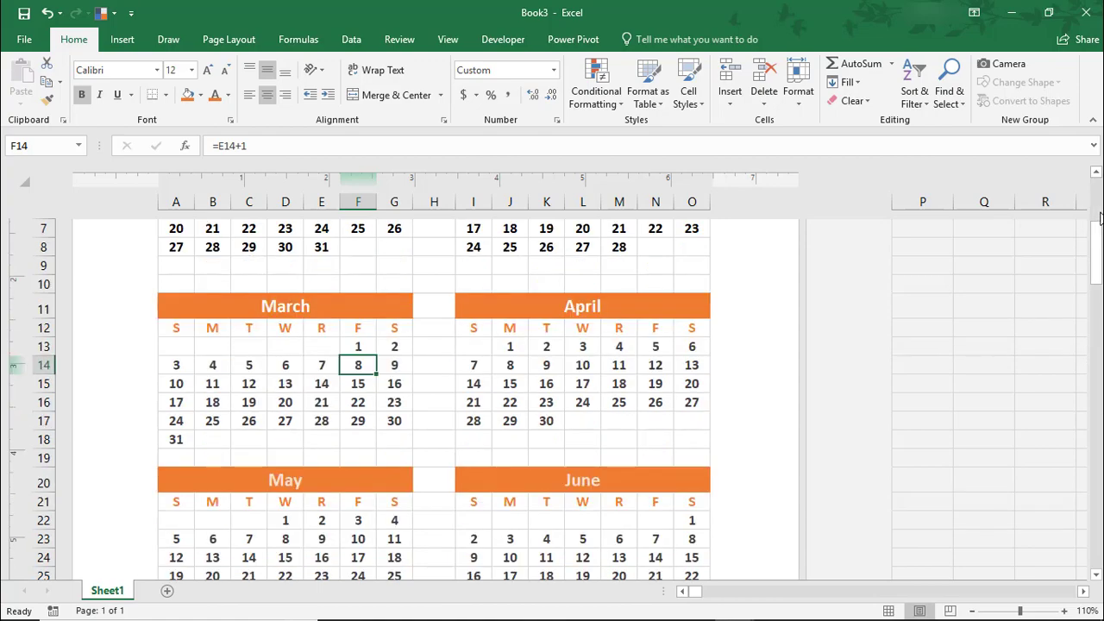
scroll(1100, 218, "down", 6)
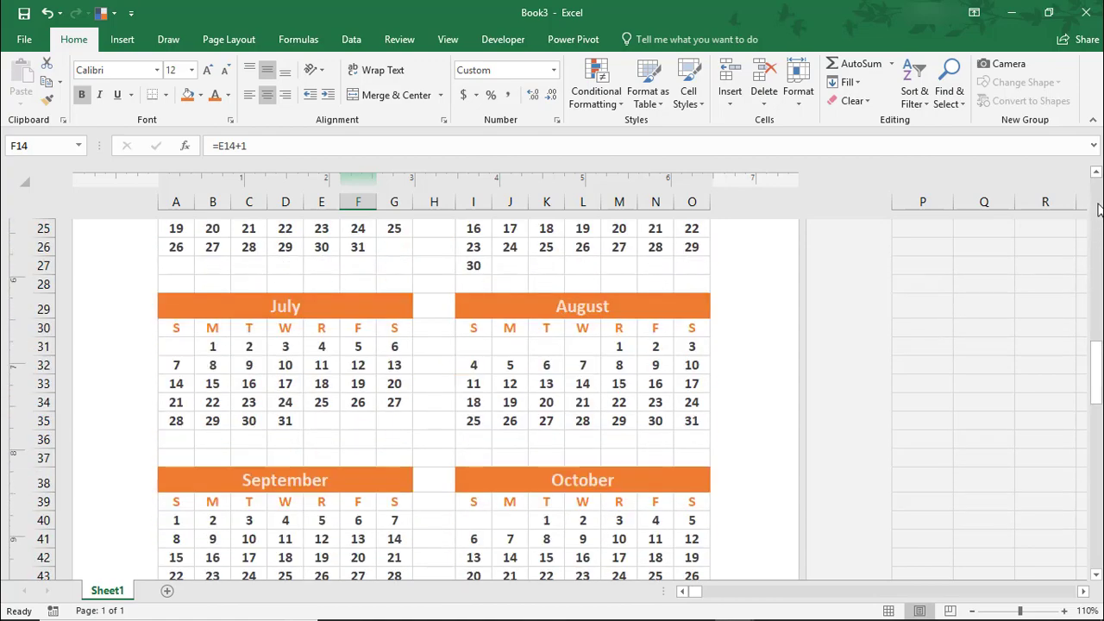
scroll(1098, 205, "down", 1)
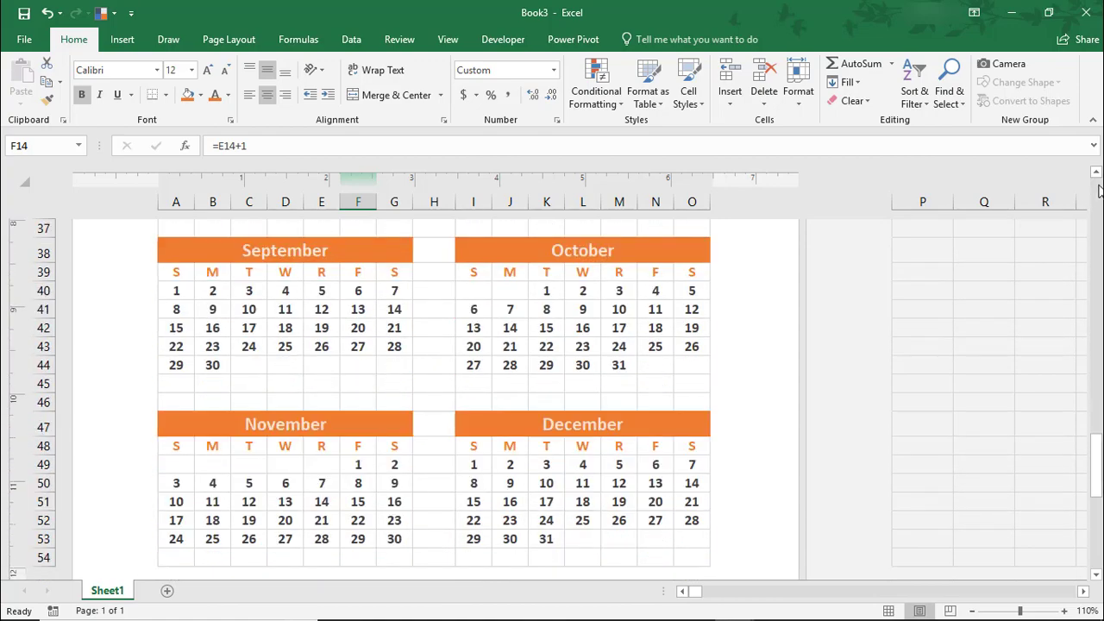
scroll(1100, 190, "down", 1)
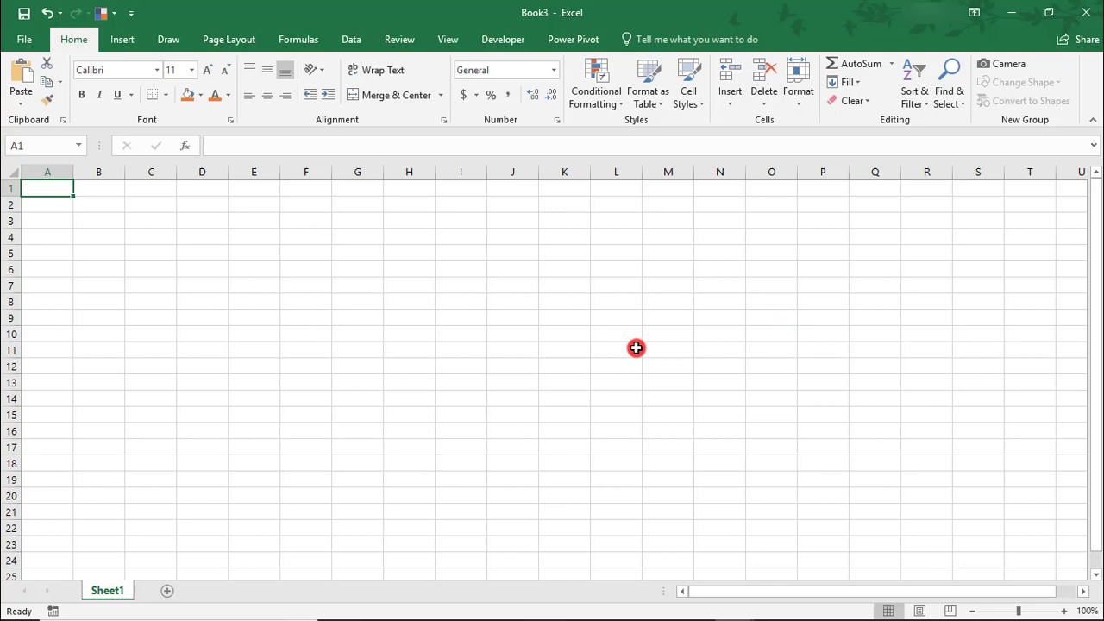
- Switch the blank worksheet to Page Layout view
left_click(449, 39)
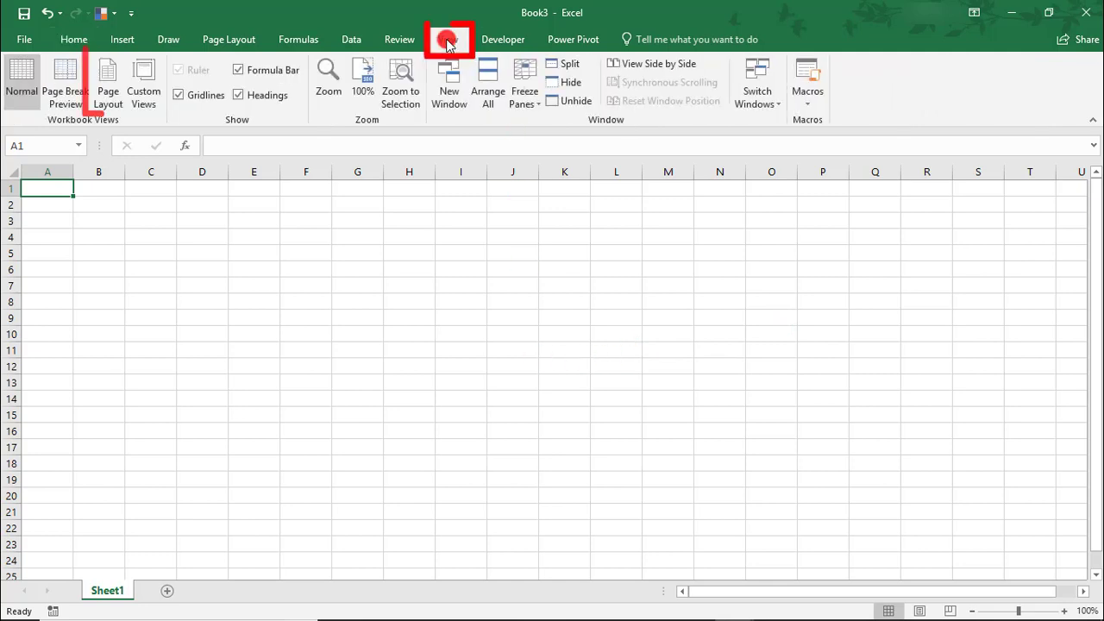
left_click(121, 100)
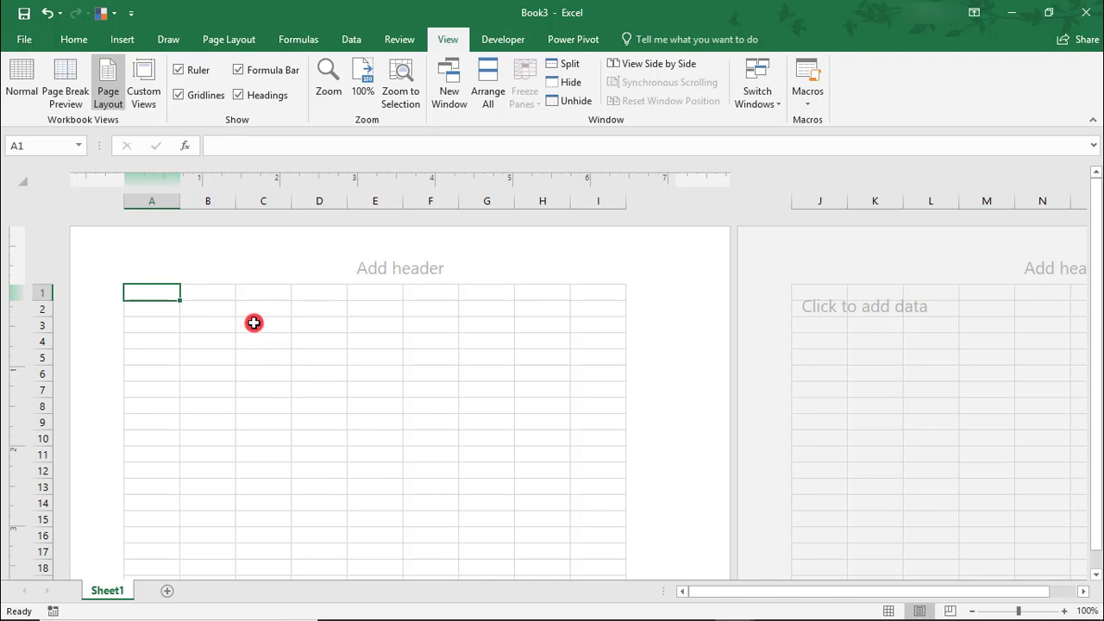
- Choose Legal paper size in Page Setup, then apply the Wide 1-inch margin preset
left_click(240, 41)
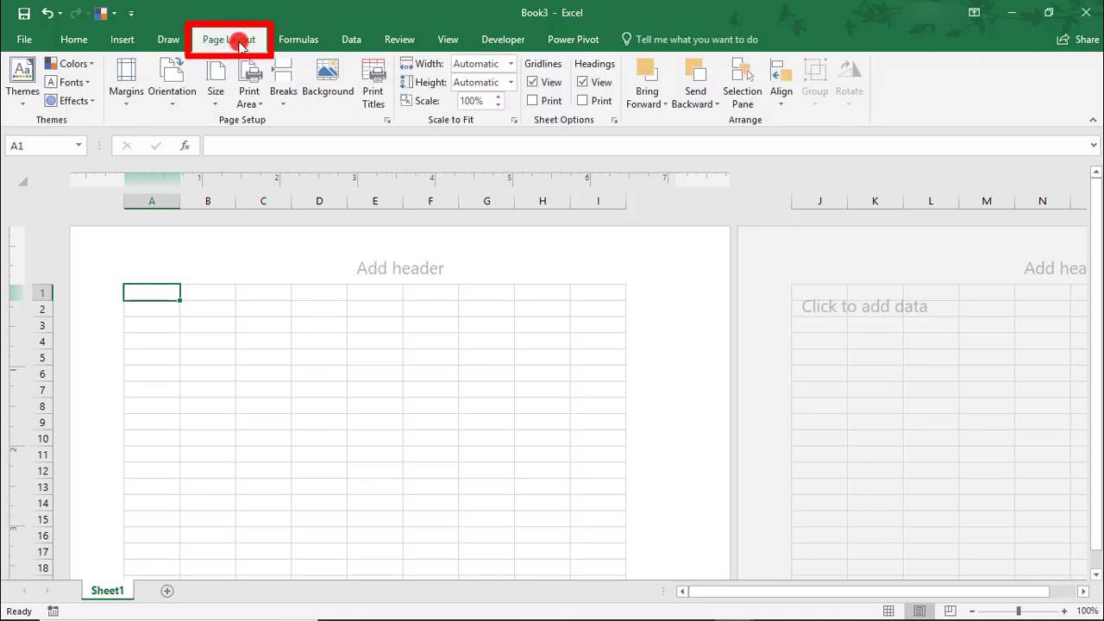
left_click(390, 122)
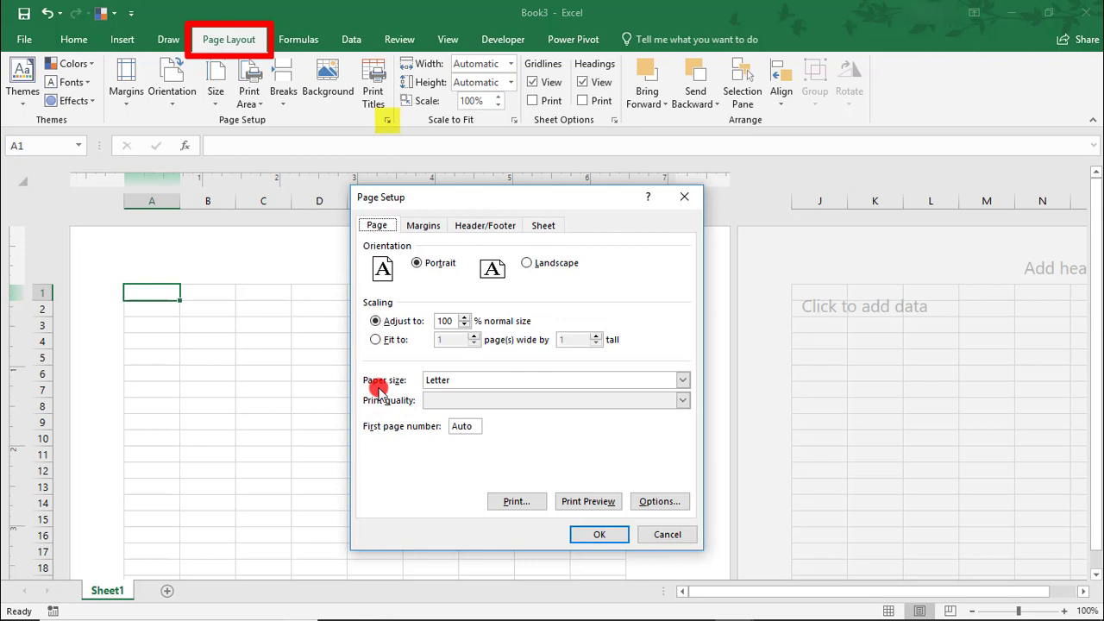
left_click(463, 381)
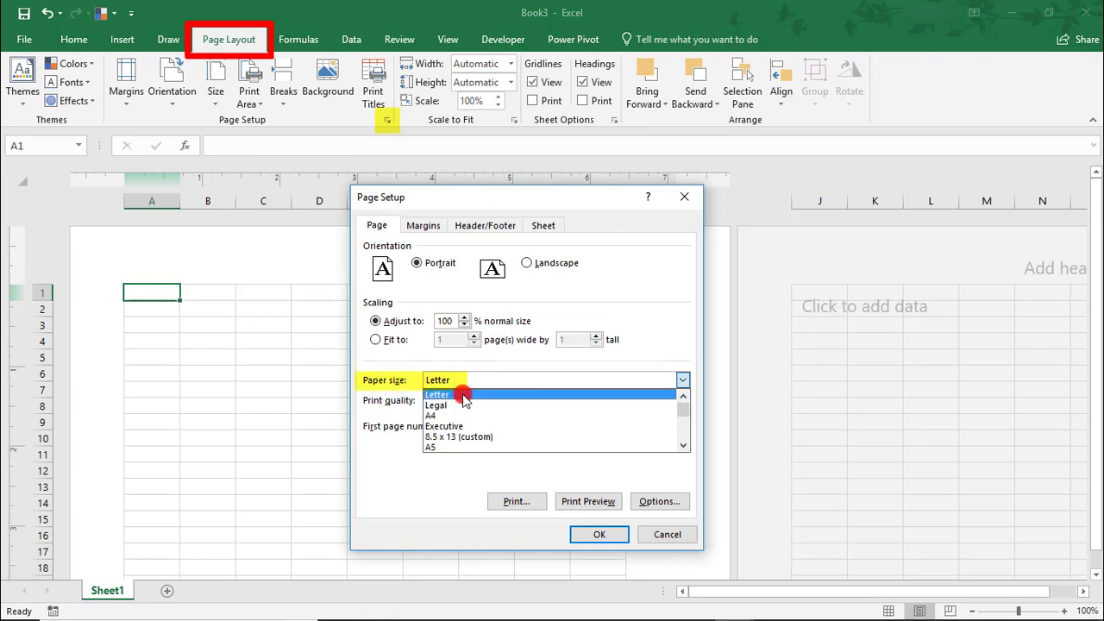
left_click(464, 405)
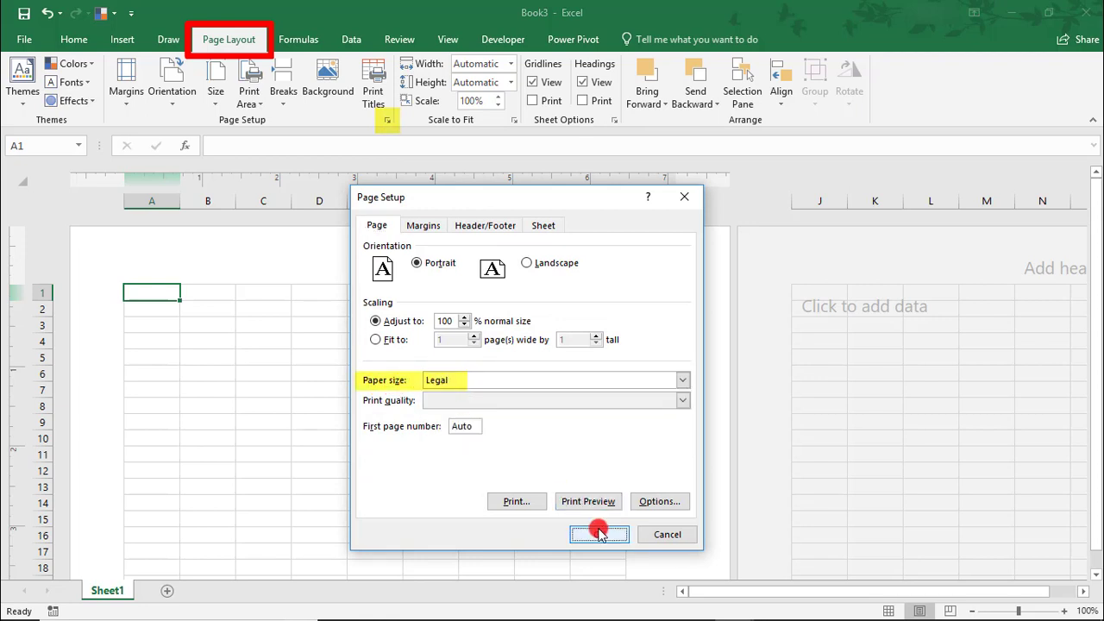
left_click(600, 534)
left_click(126, 82)
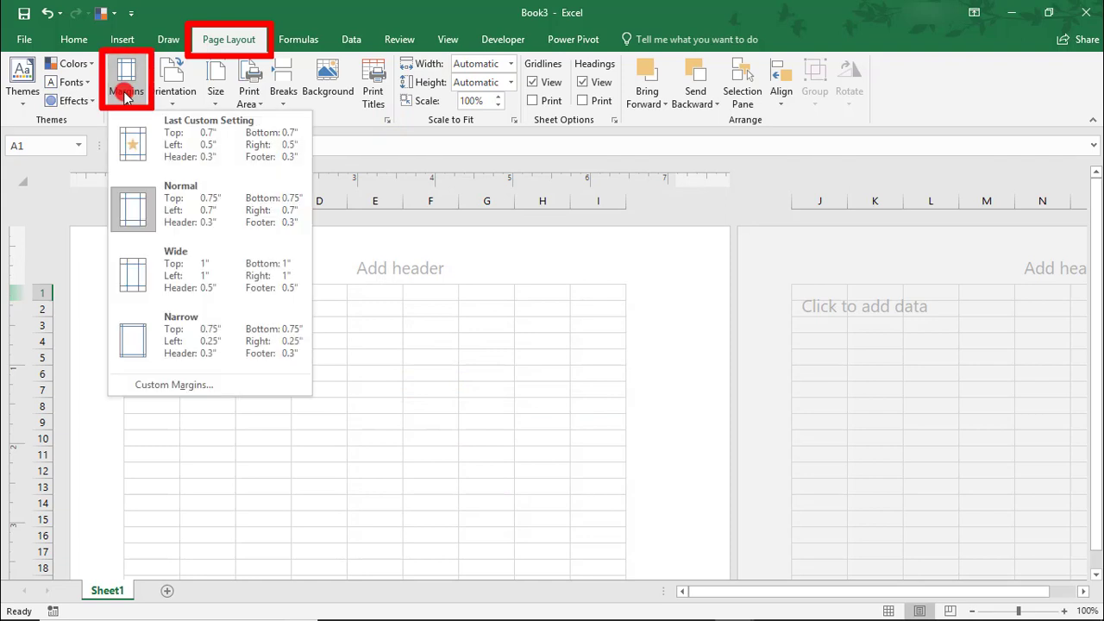
left_click(245, 291)
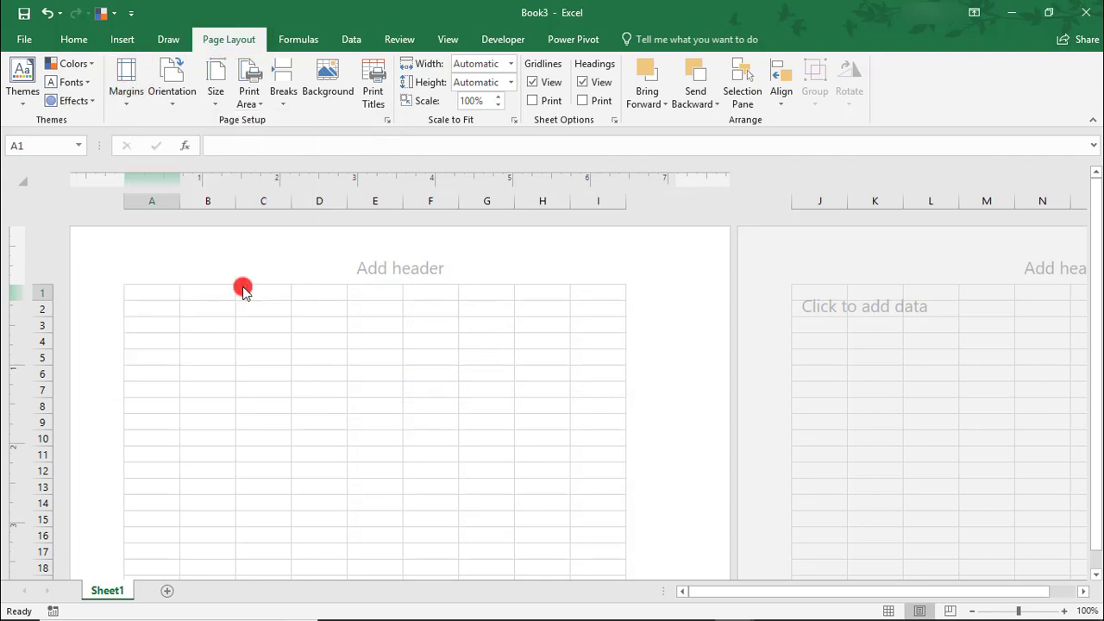
- Select all cells and make them bold, 12-point, centred horizontally and vertically
left_click(23, 180)
left_click(76, 40)
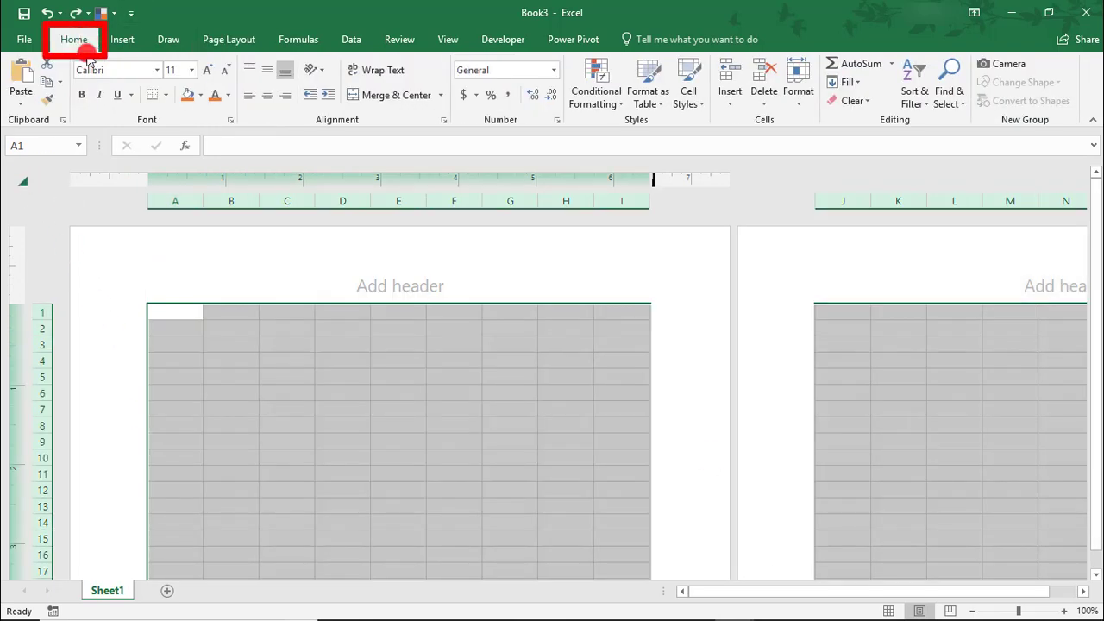
left_click(87, 94)
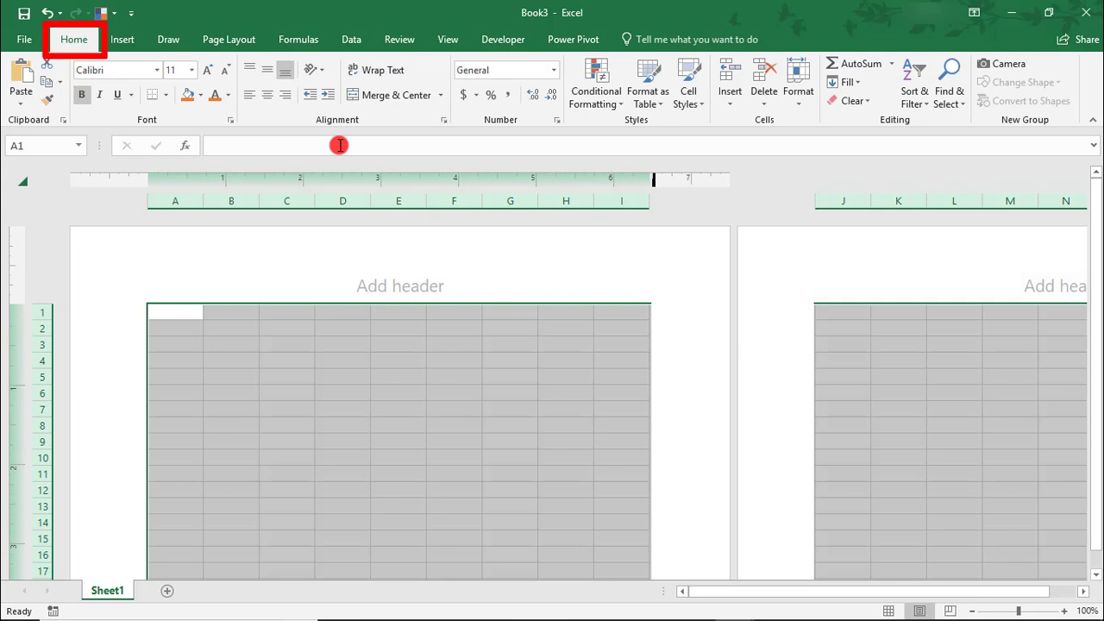
left_click(267, 97)
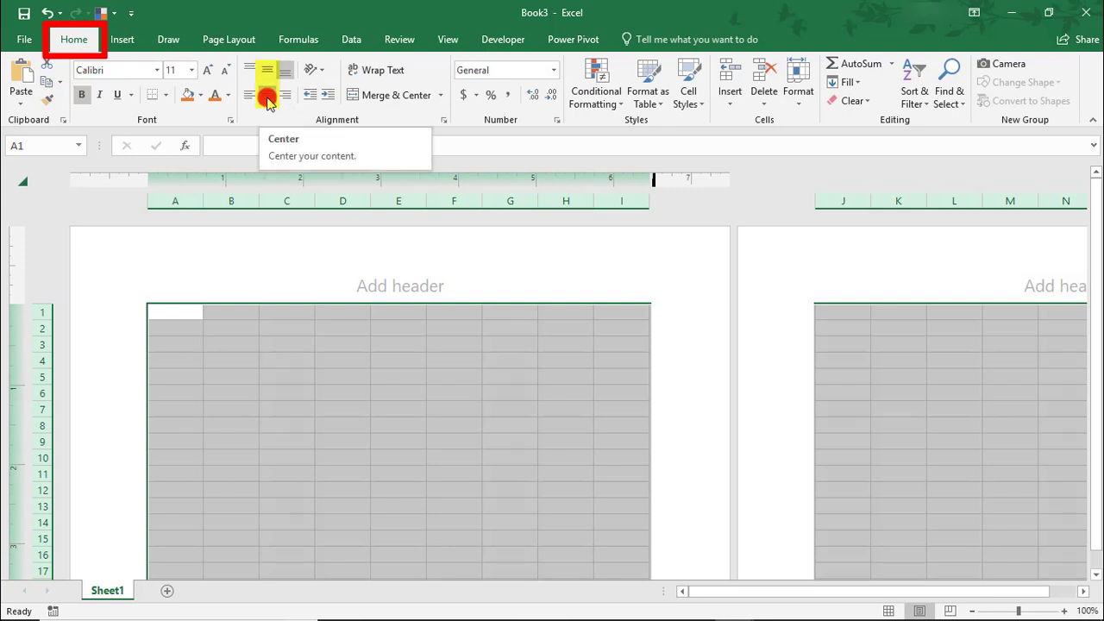
left_click(268, 69)
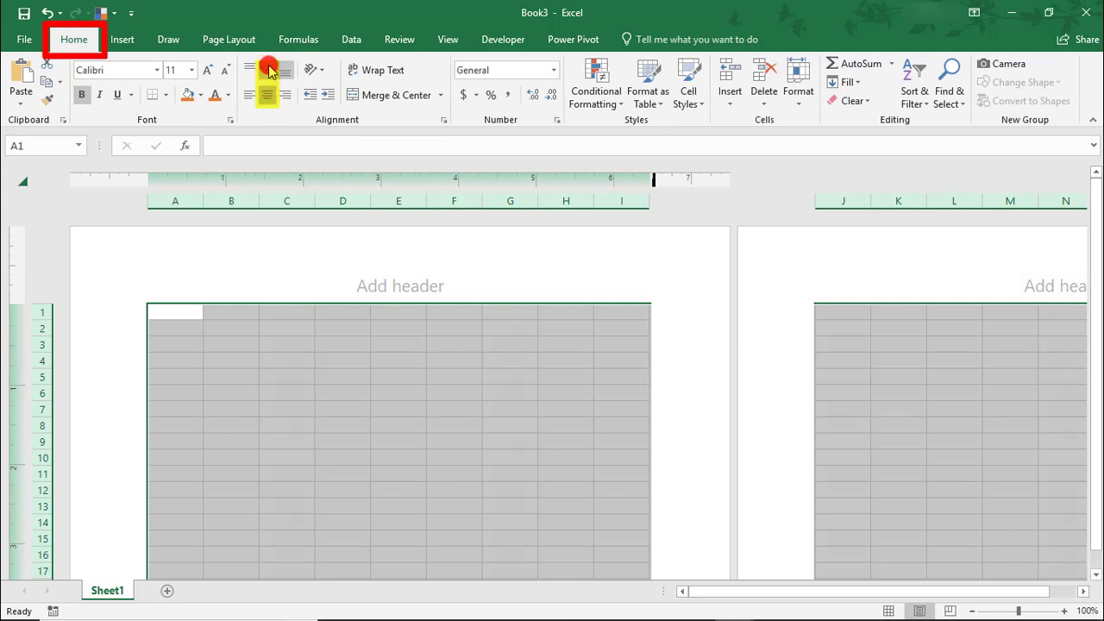
left_click(210, 72)
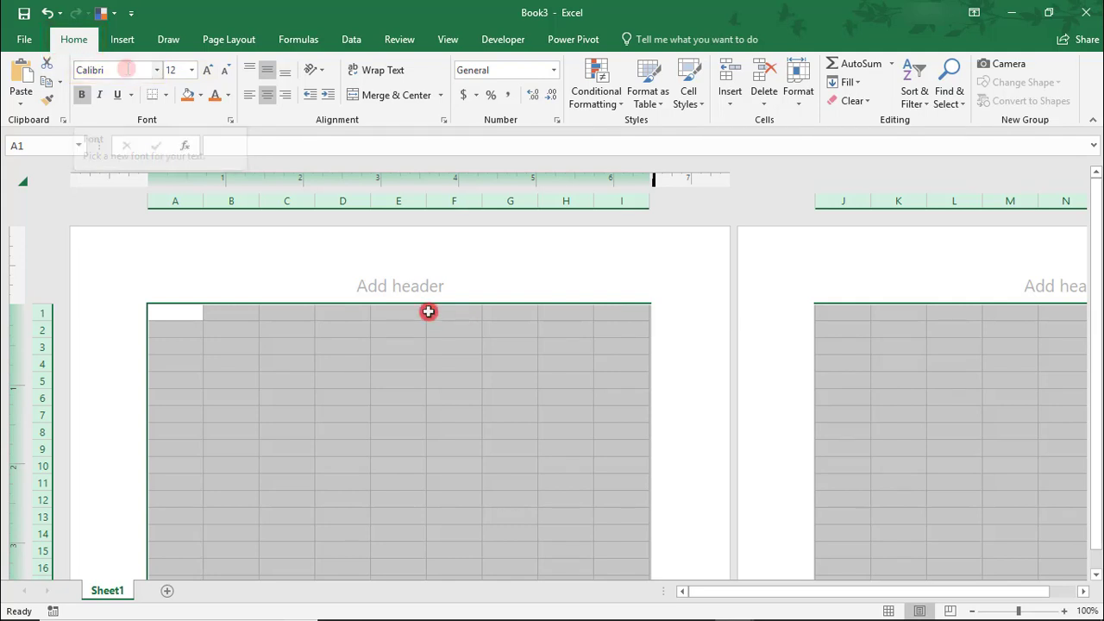
- Enter '2019 CALENDAR' in the page header and make it bold, orange and 26-point
left_click(423, 286)
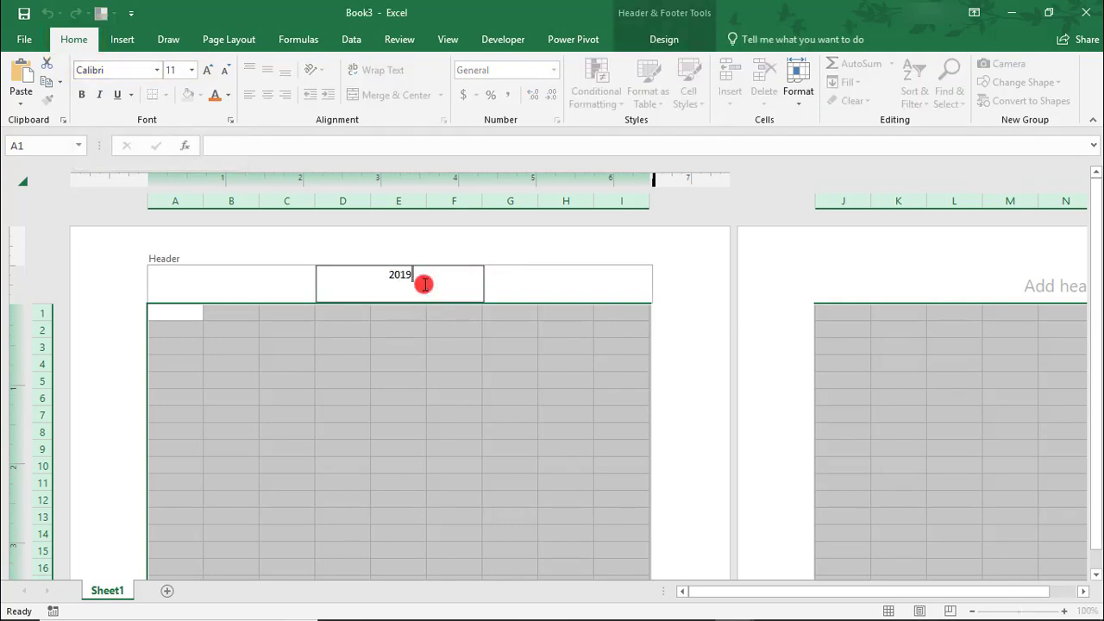
type("2019 CALENDAR")
key("shift+Home")
left_click(82, 95)
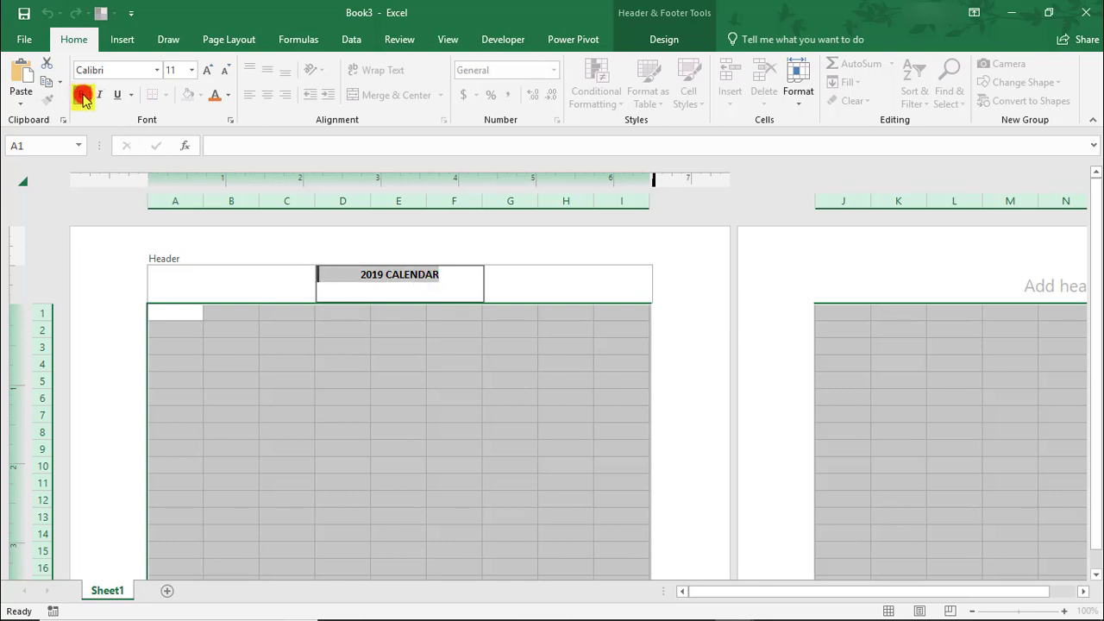
left_click(178, 72)
type("28")
key("Return")
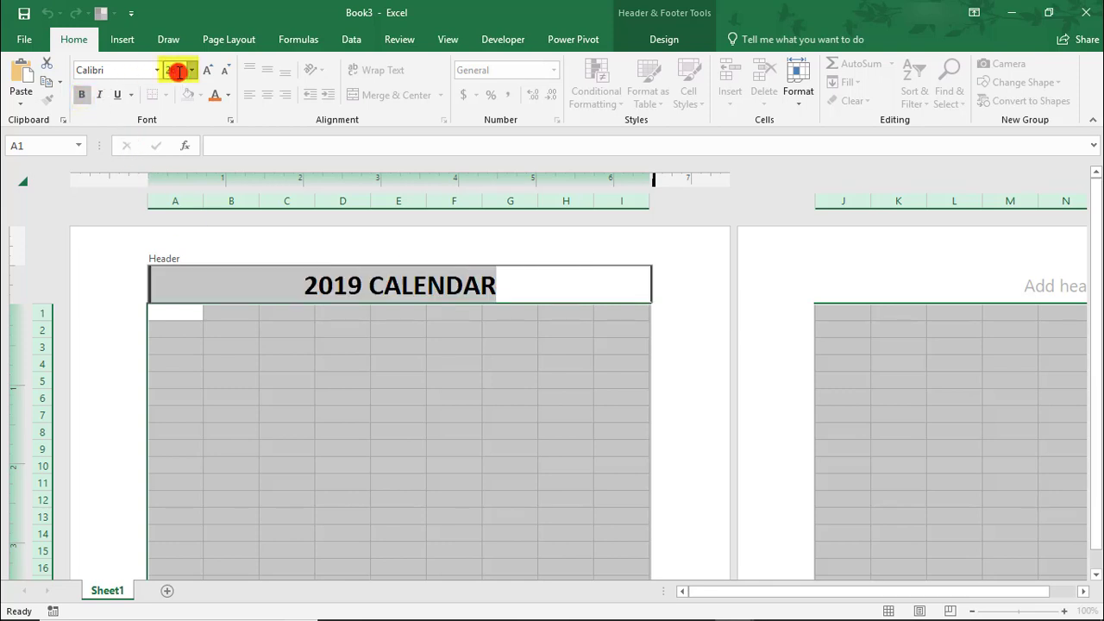
left_click(228, 95)
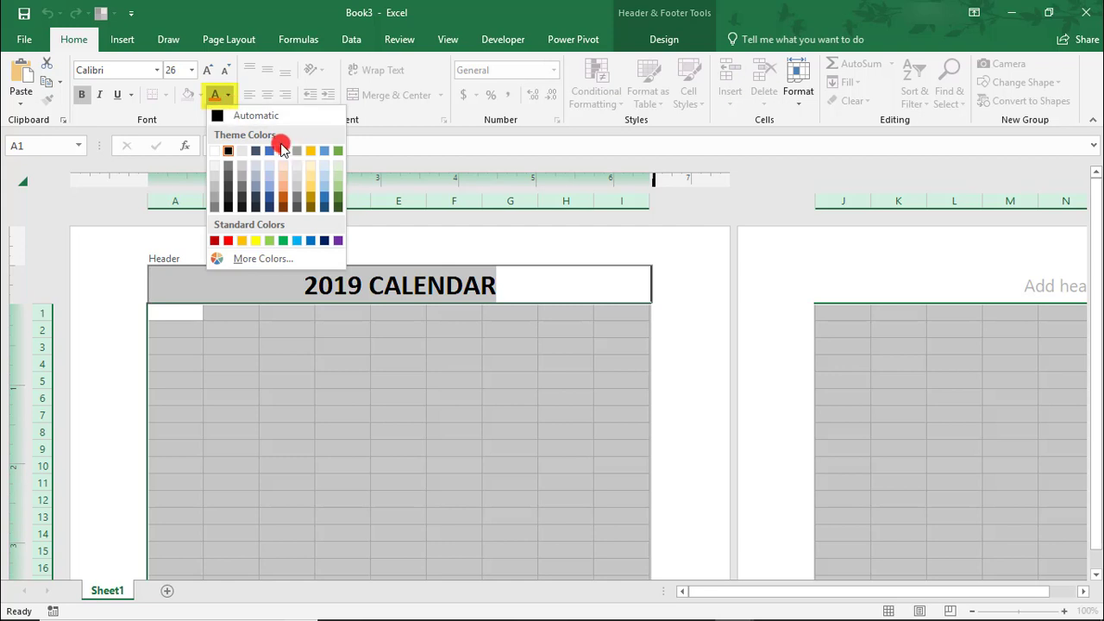
left_click(282, 154)
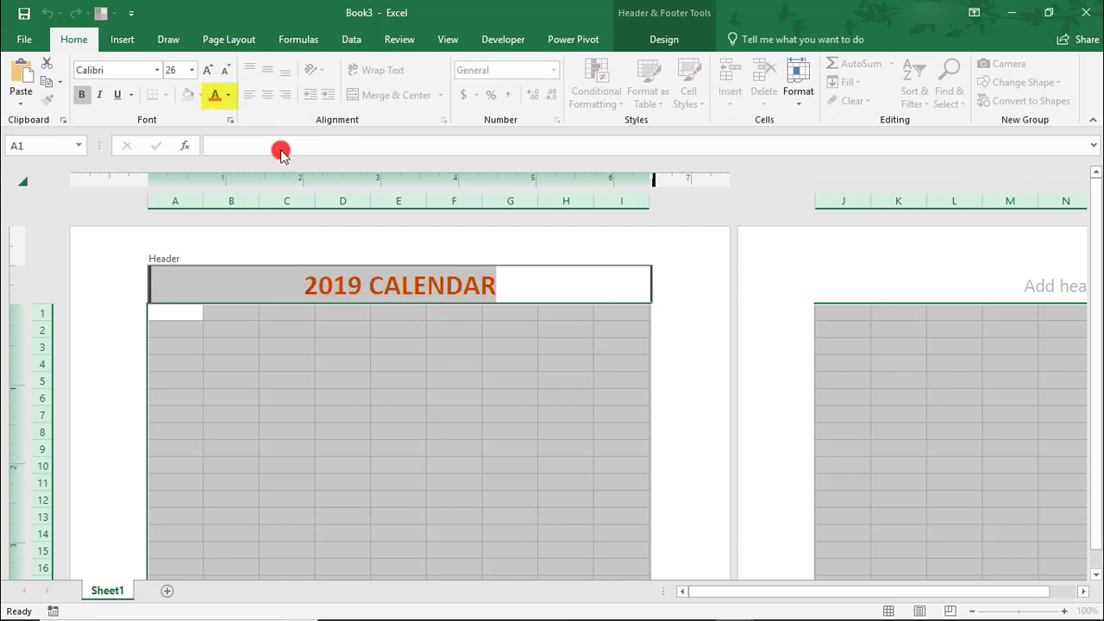
left_click(185, 313)
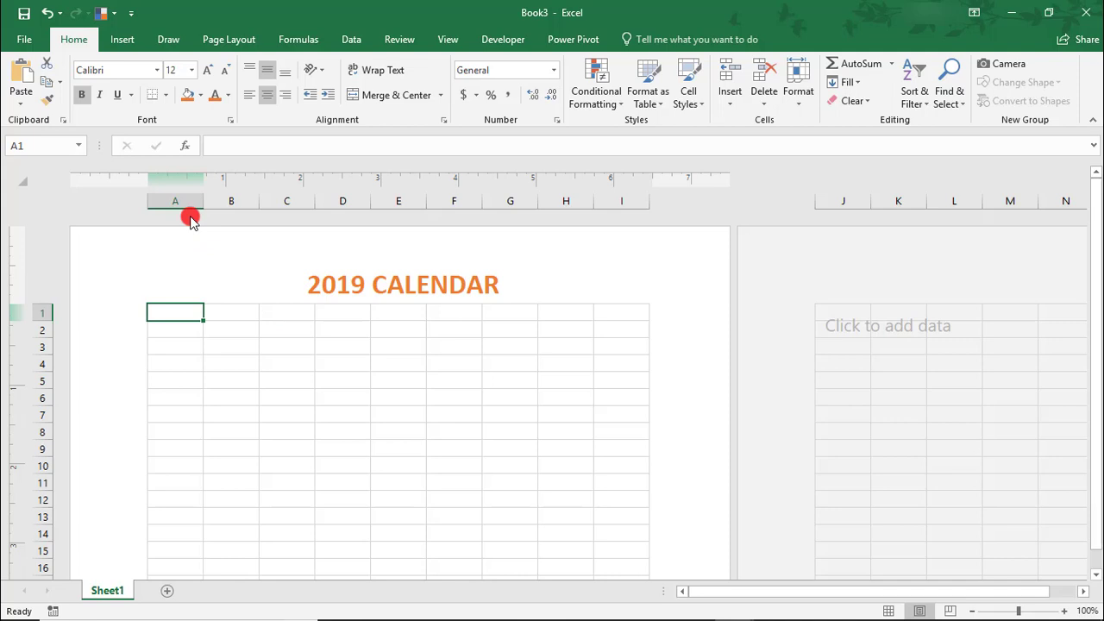
- Set columns A–G to 0.43 inch wide and column H to 0.50 inch
left_click_drag(178, 202, 500, 198)
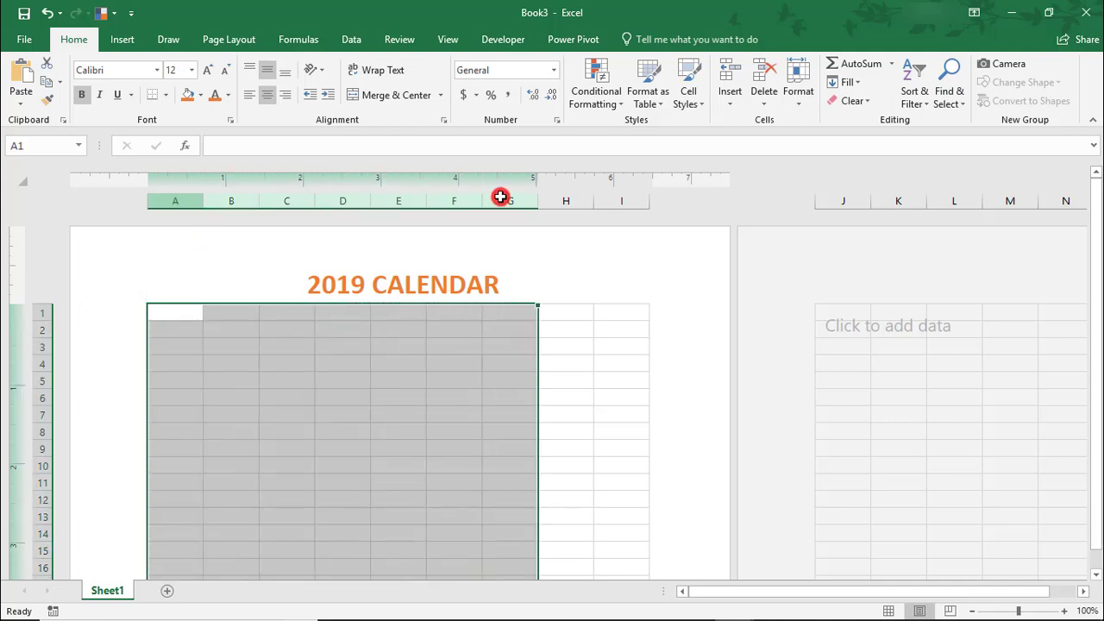
right_click(481, 201)
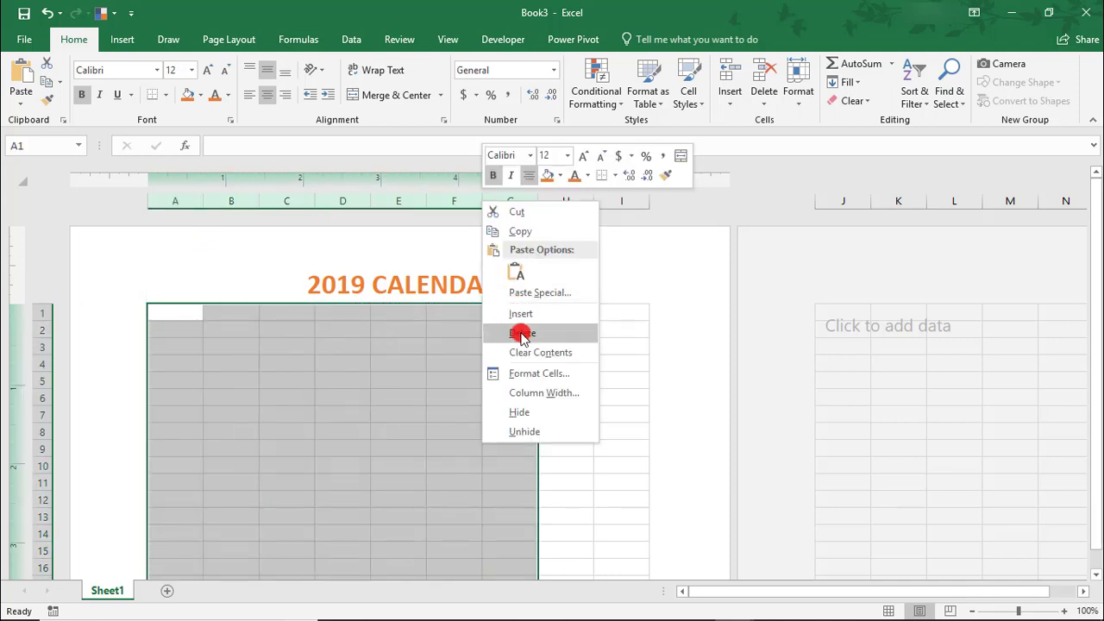
left_click(532, 394)
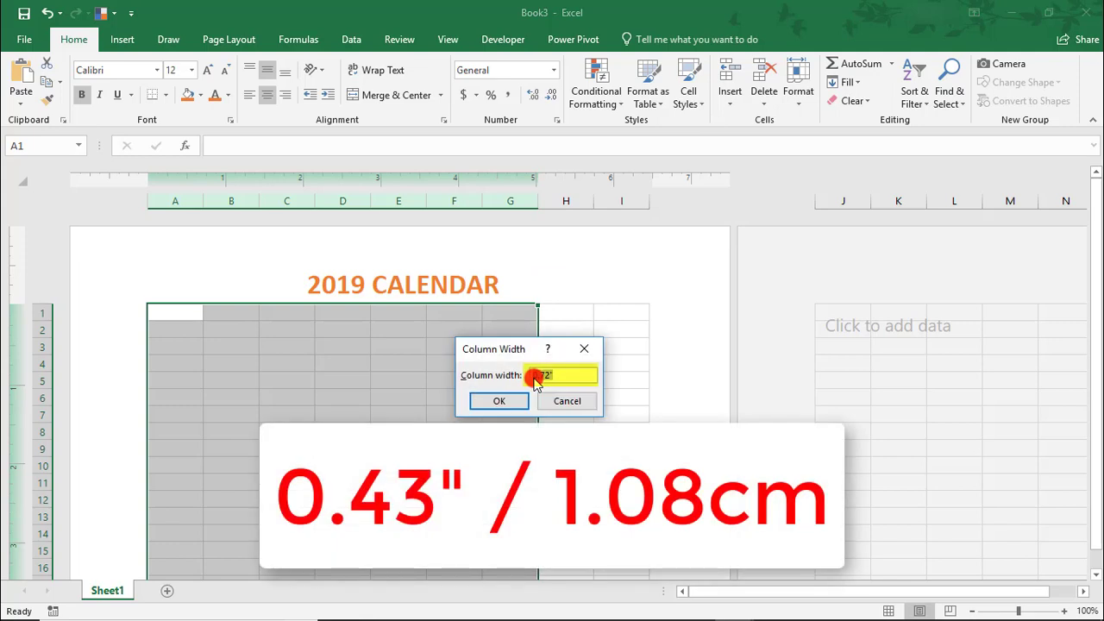
type("0.43")
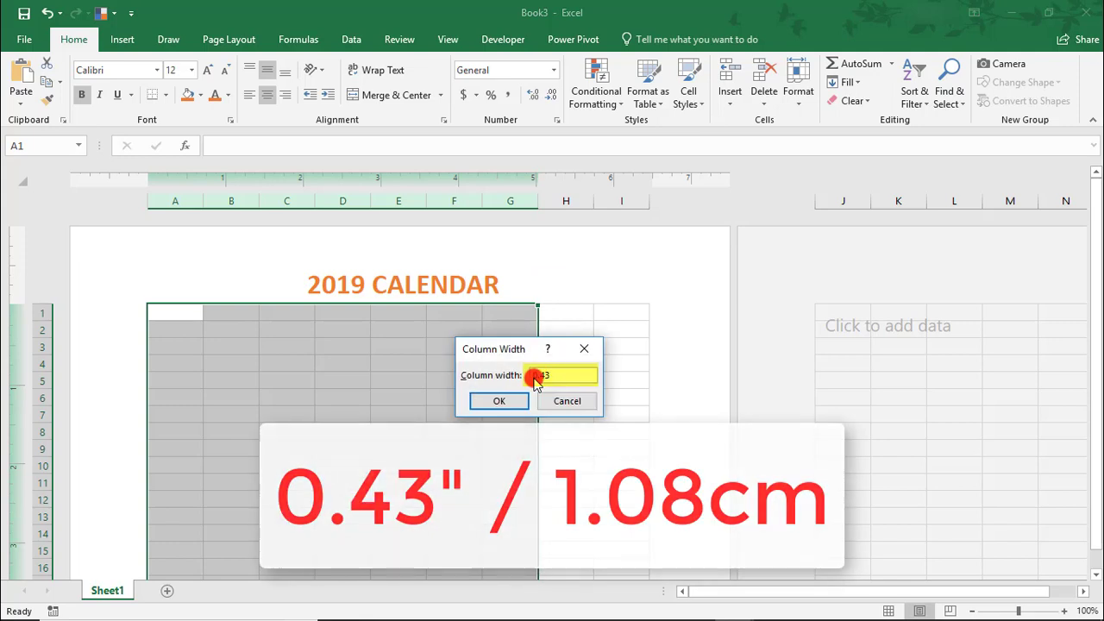
key("Return")
left_click(410, 201)
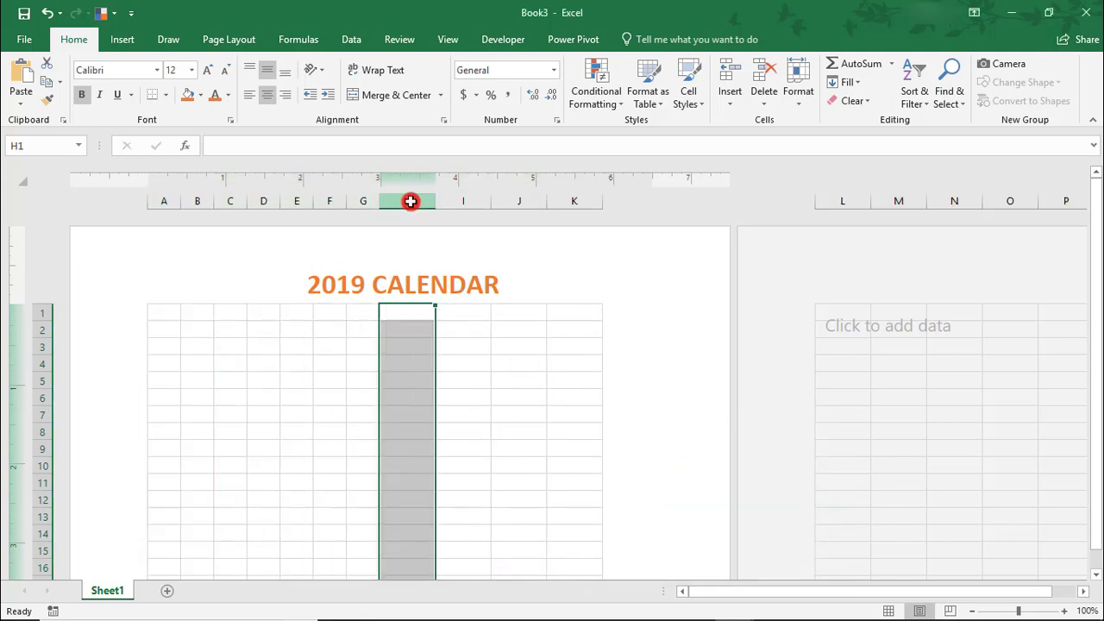
right_click(411, 201)
left_click(500, 394)
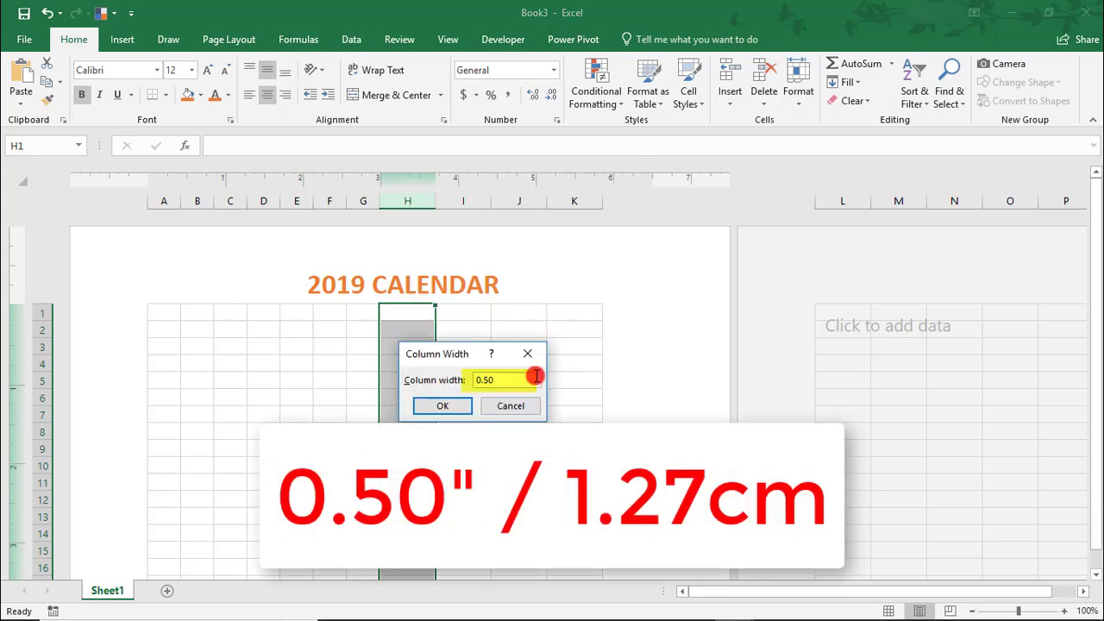
type("0.50")
left_click(437, 407)
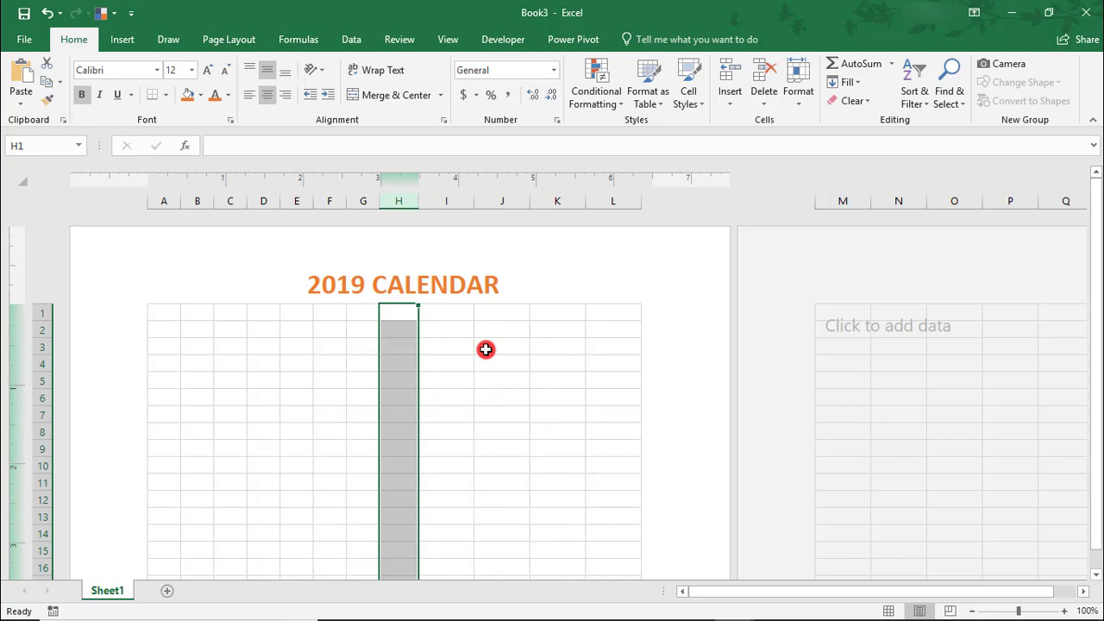
- Set columns I–O to 0.43 inch wide
left_click_drag(451, 199, 961, 199)
right_click(592, 213)
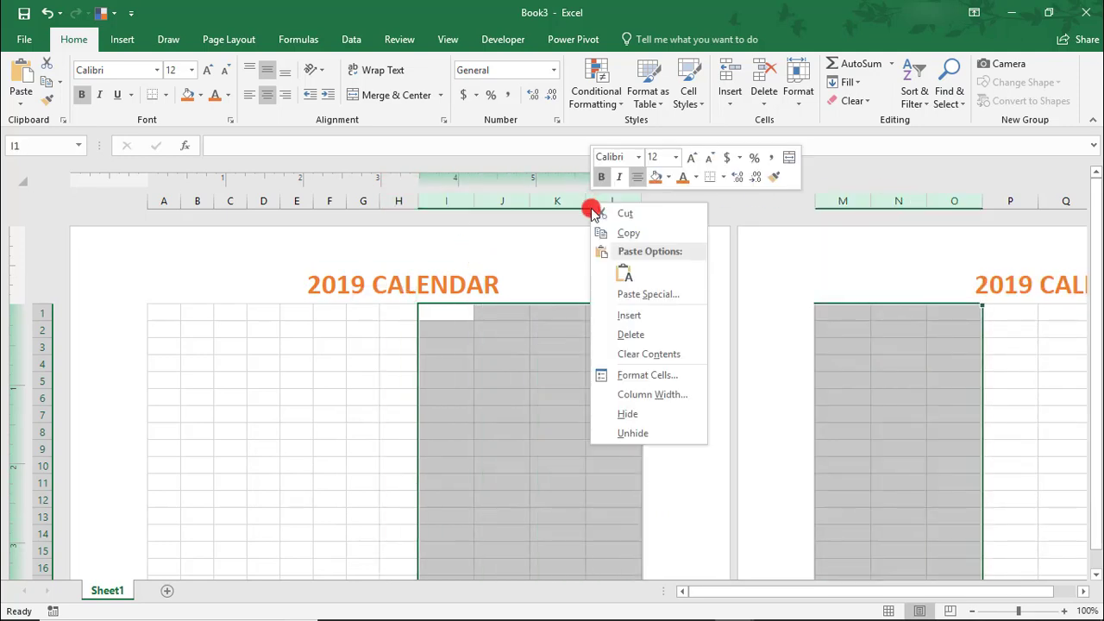
left_click(637, 394)
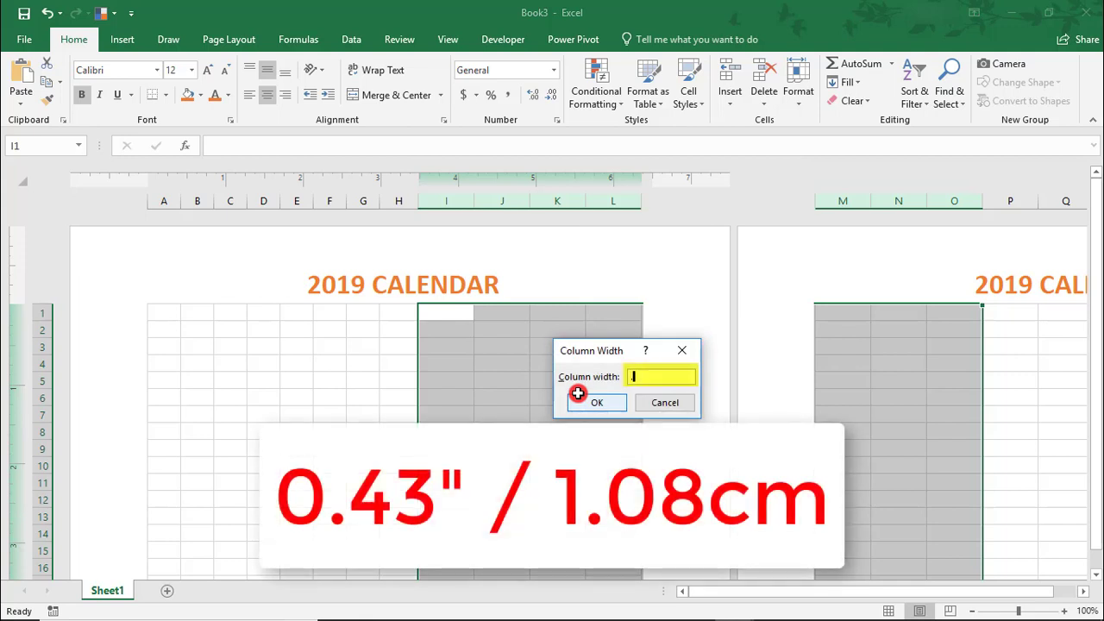
type(".43")
left_click(578, 394)
left_click(574, 385)
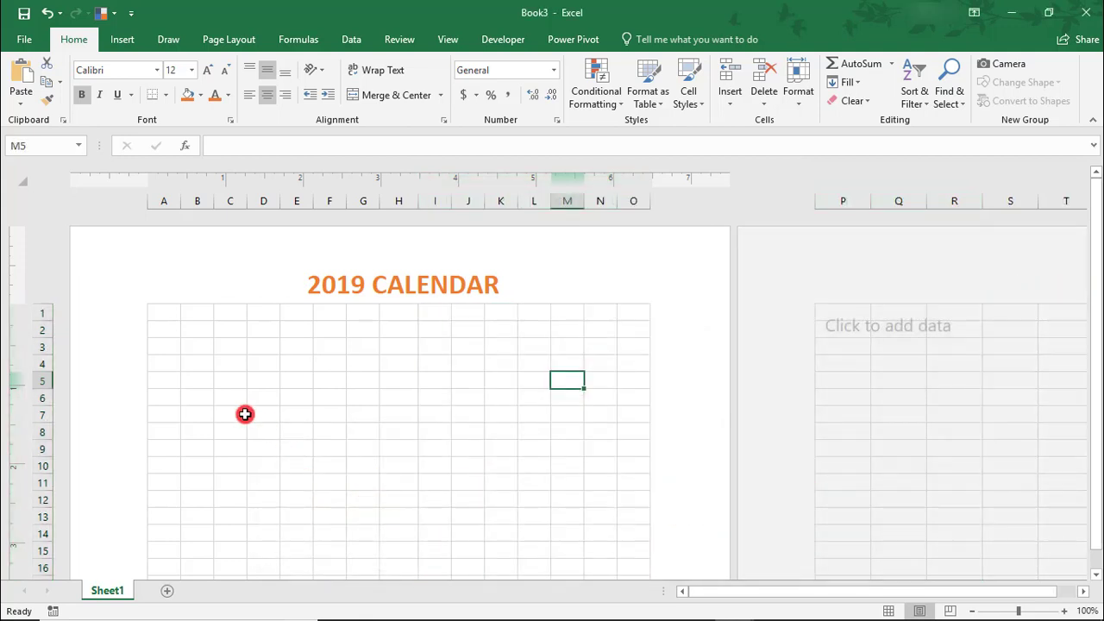
- Merge and centre A2:G2 with orange fill and white text
left_click(168, 332)
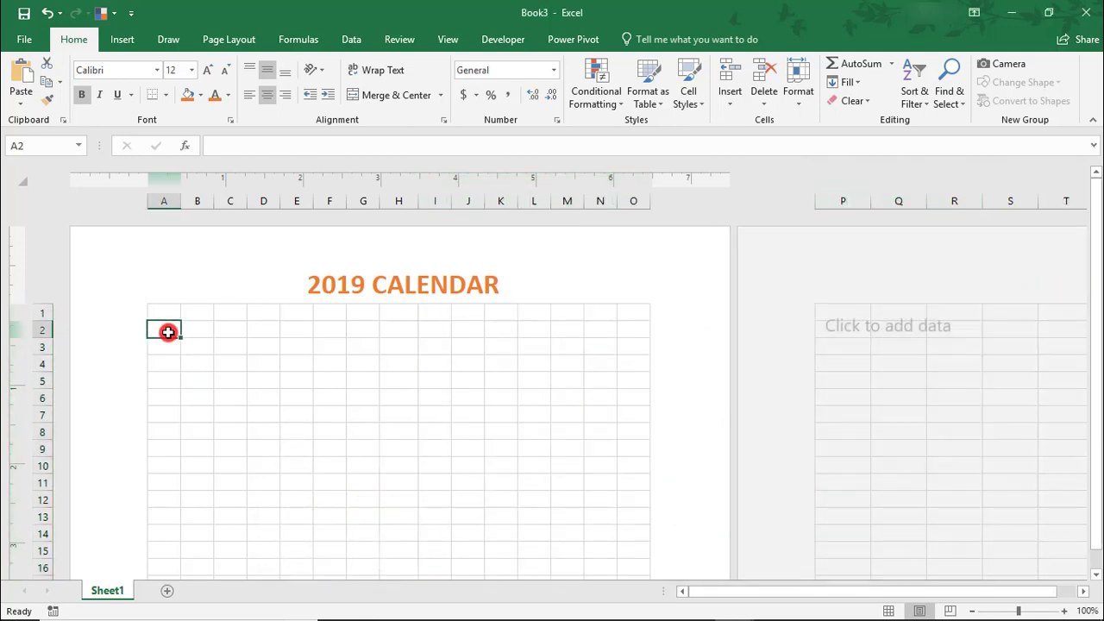
key("shift+Right")
key("shift+Right")
key("shift+Right")
key("shift+Right")
key("shift+Right")
key("shift+Right")
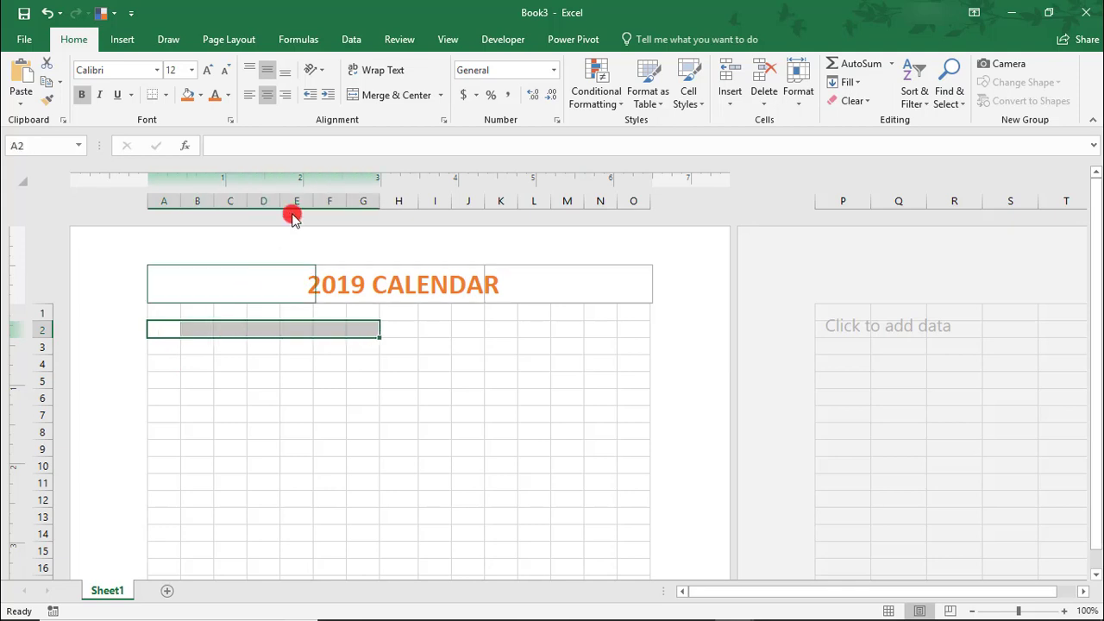
left_click(380, 95)
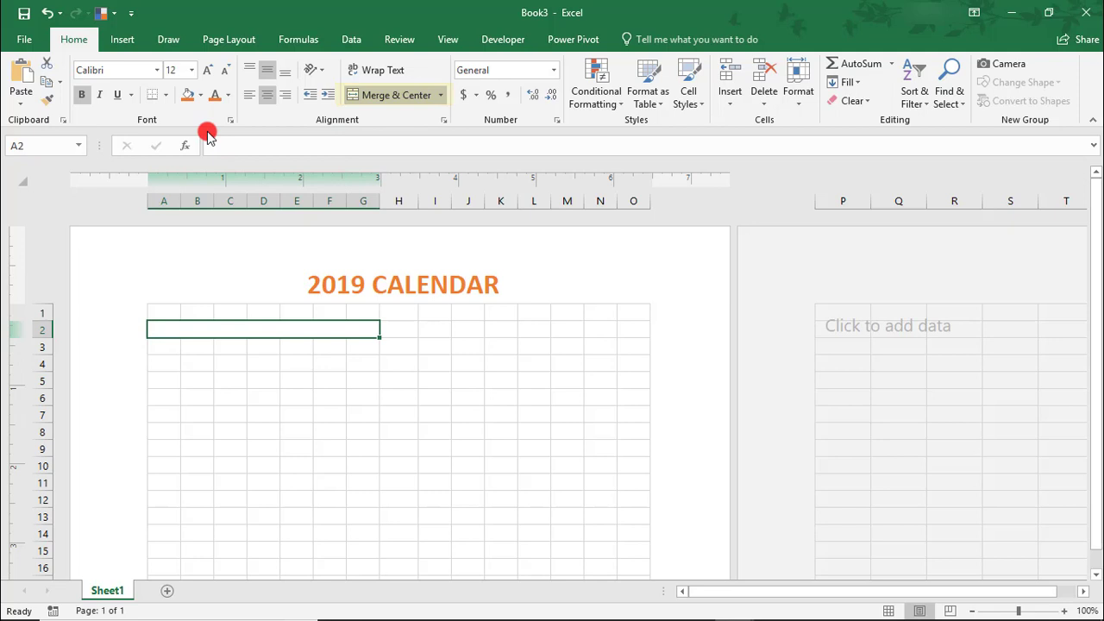
left_click(200, 95)
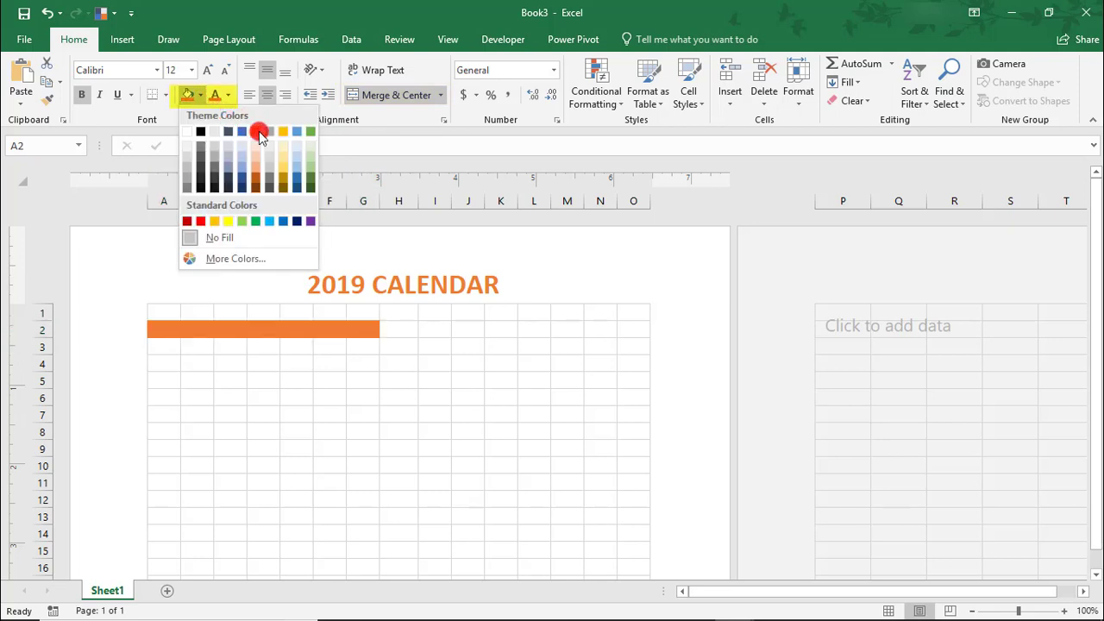
left_click(257, 132)
left_click(229, 95)
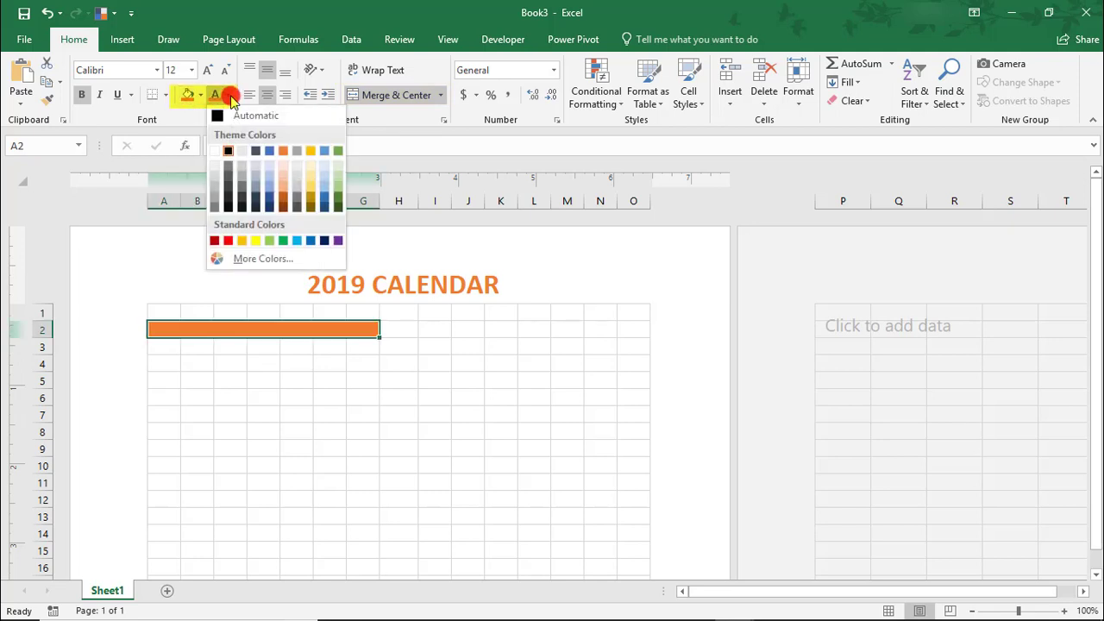
left_click(214, 153)
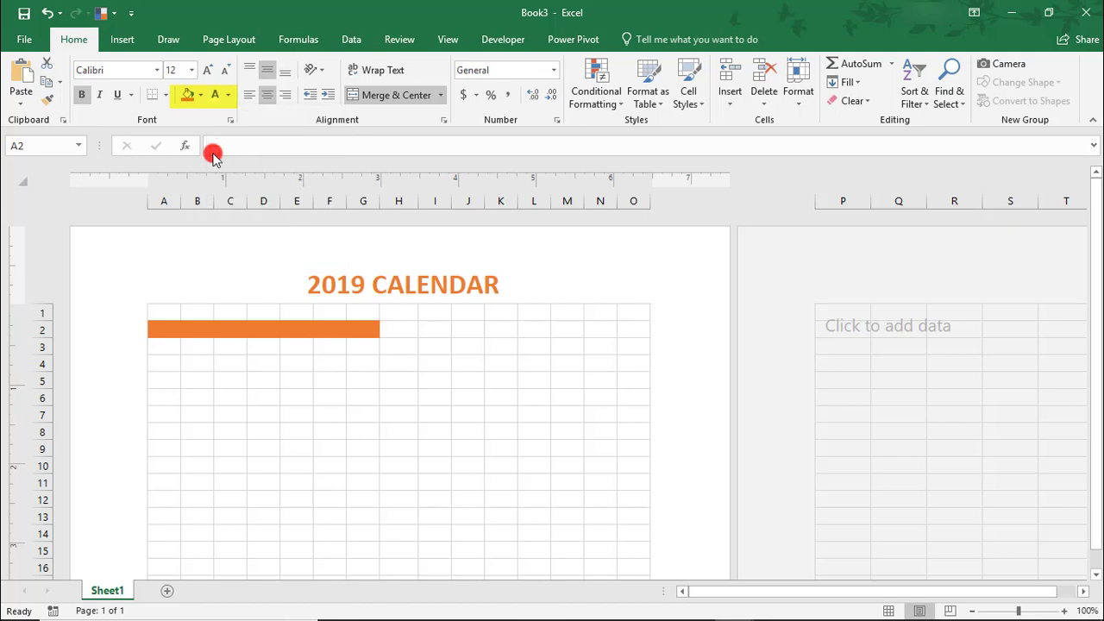
left_click(185, 70)
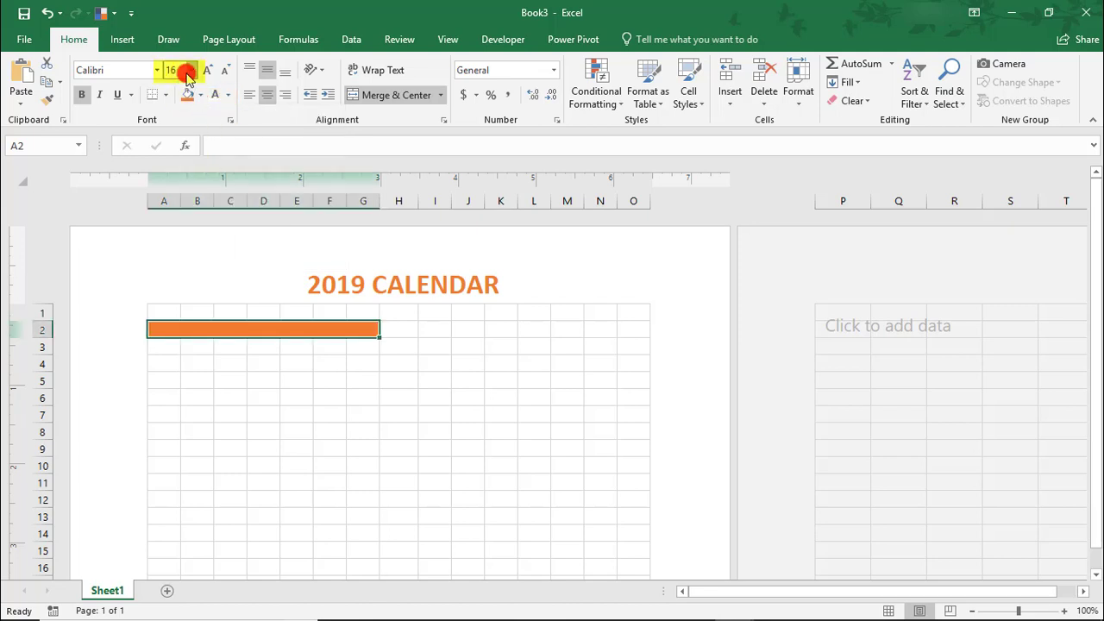
- Make the merged month bar 16-point and give it the custom number format MMMM
type("16")
key("Return")
right_click(278, 334)
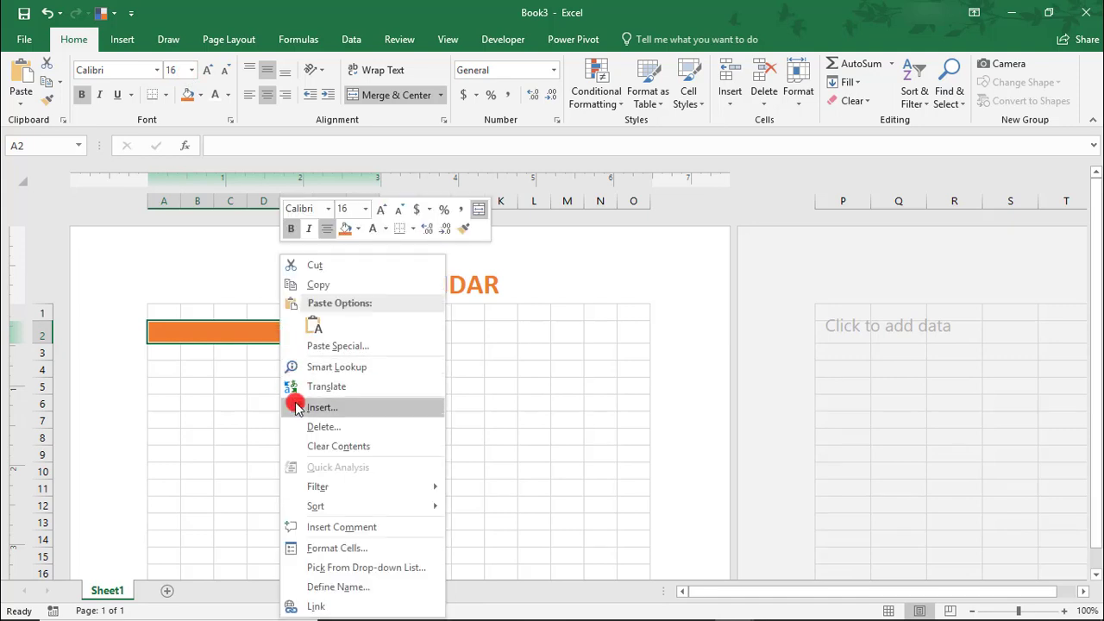
left_click(296, 548)
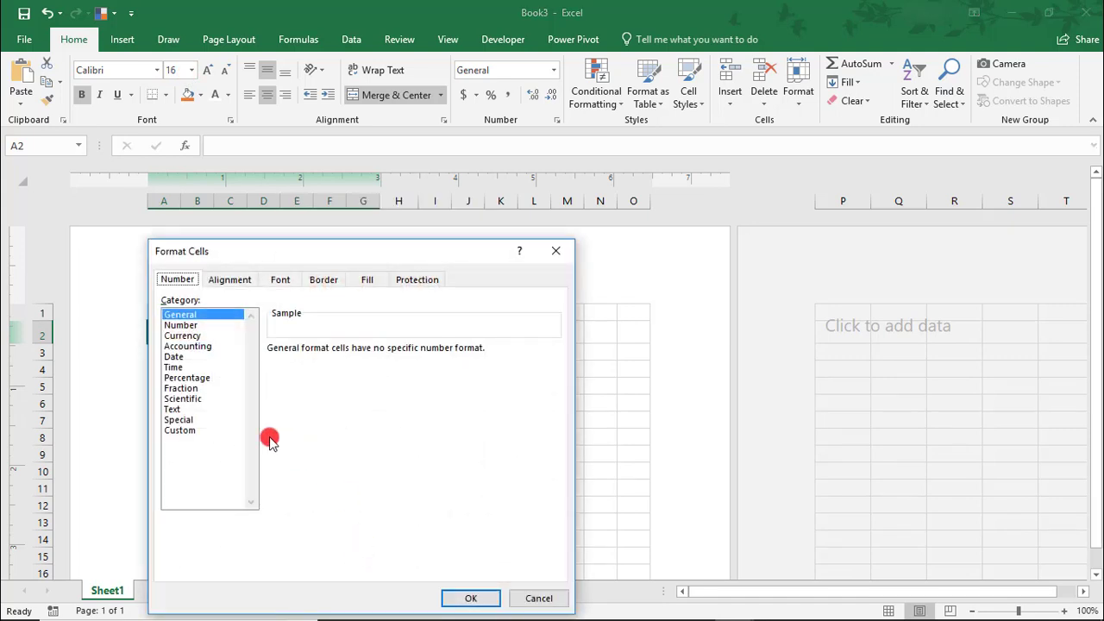
left_click(181, 430)
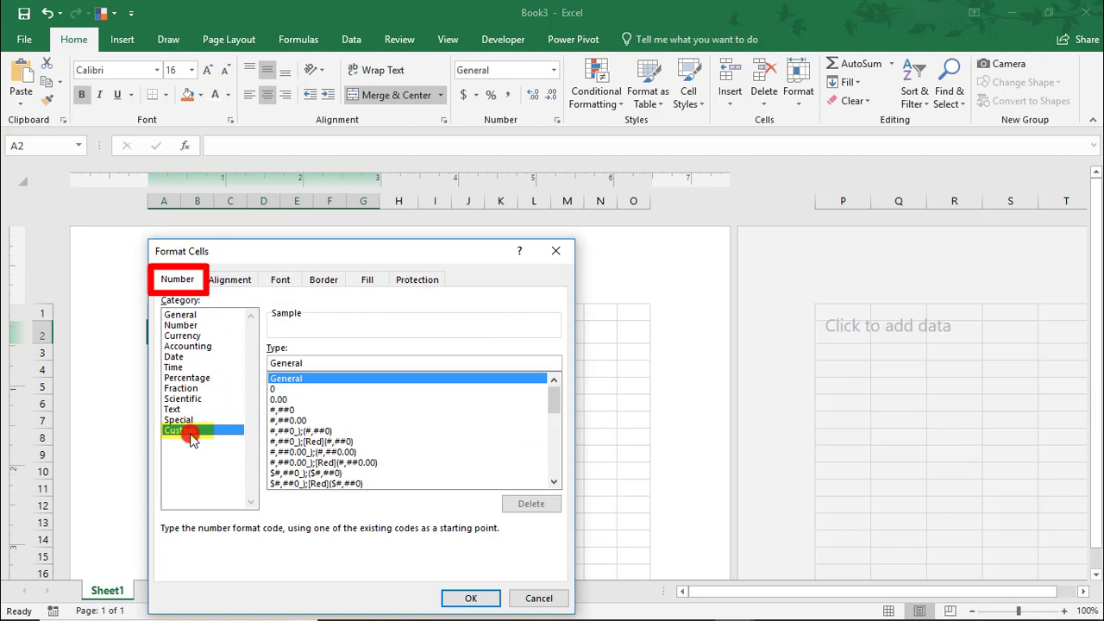
left_click(264, 363)
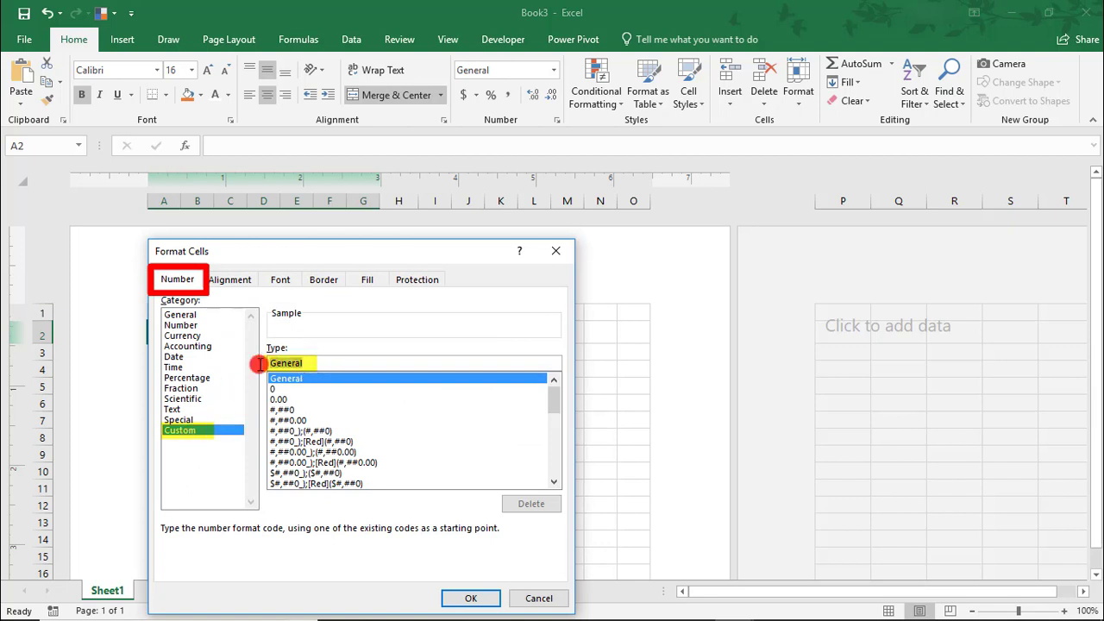
key("BackSpace")
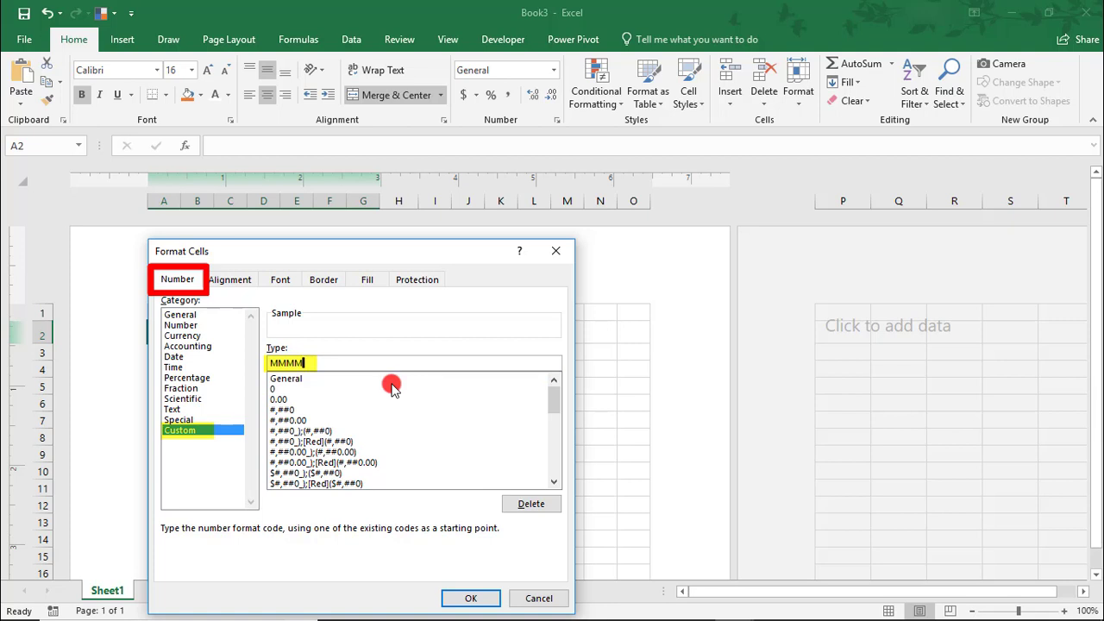
left_click(457, 598)
- Enter =MAX(A4:G4) in the A2 month bar so it displays January
type("=MAX(")
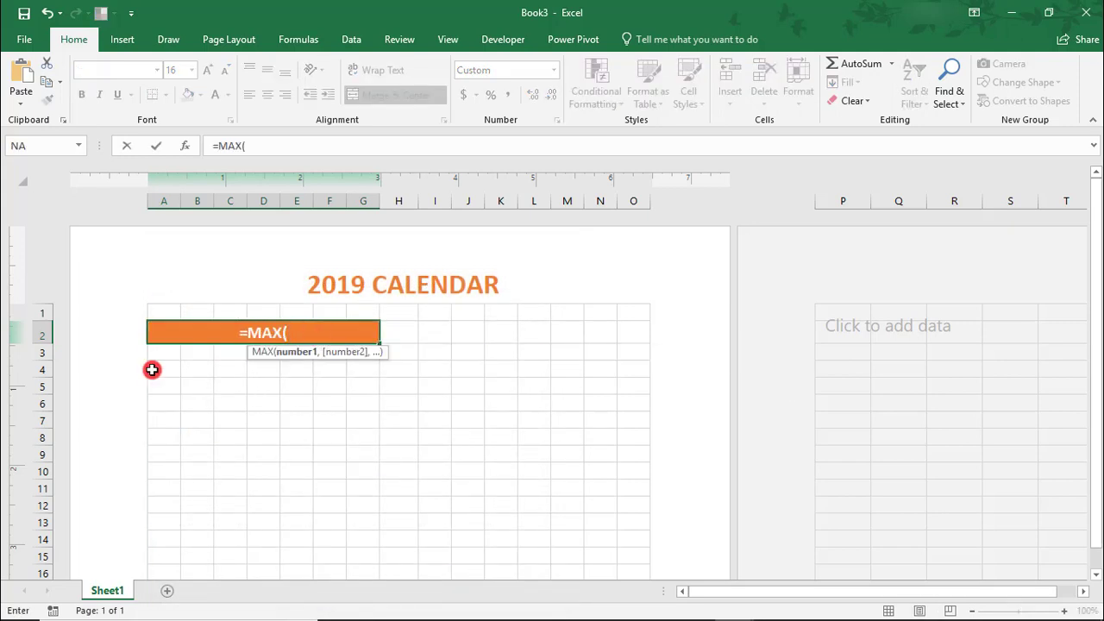
left_click_drag(152, 369, 358, 372)
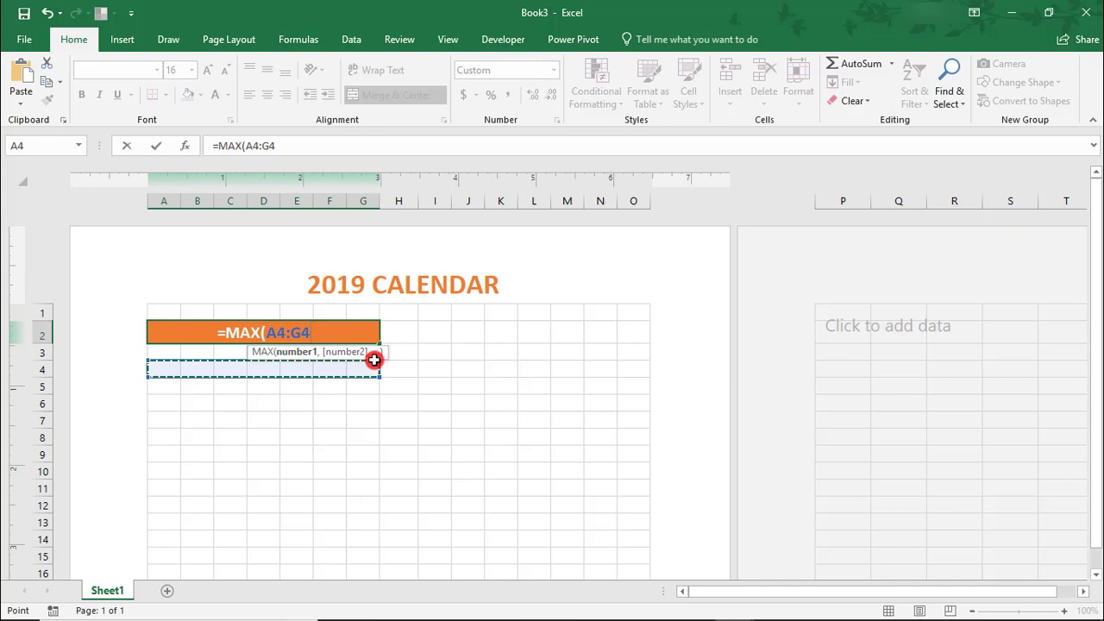
type(")")
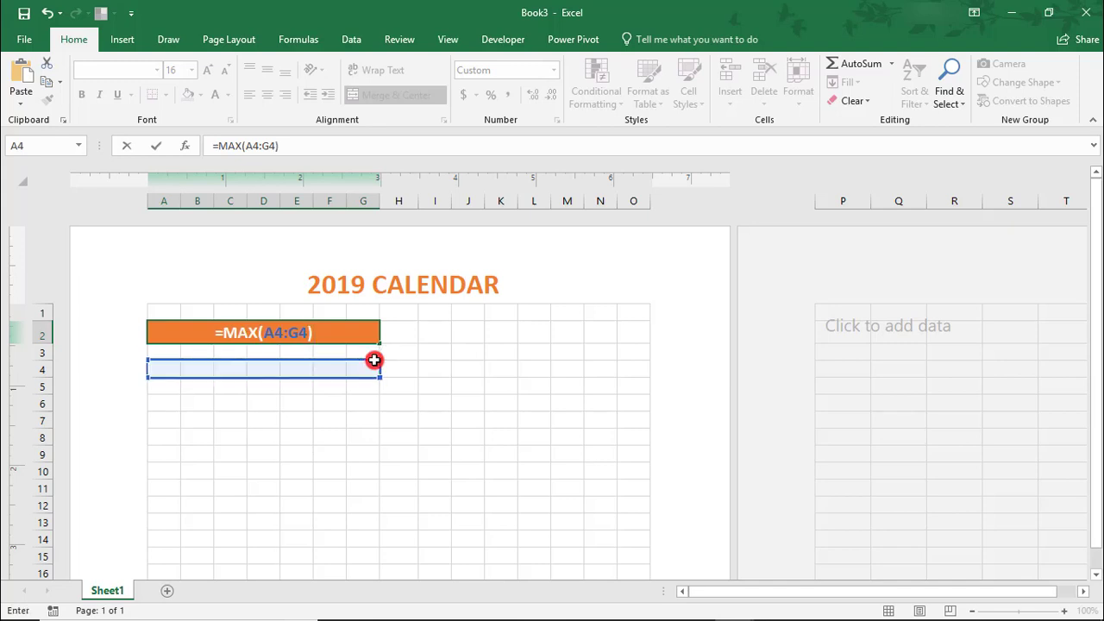
key("Return")
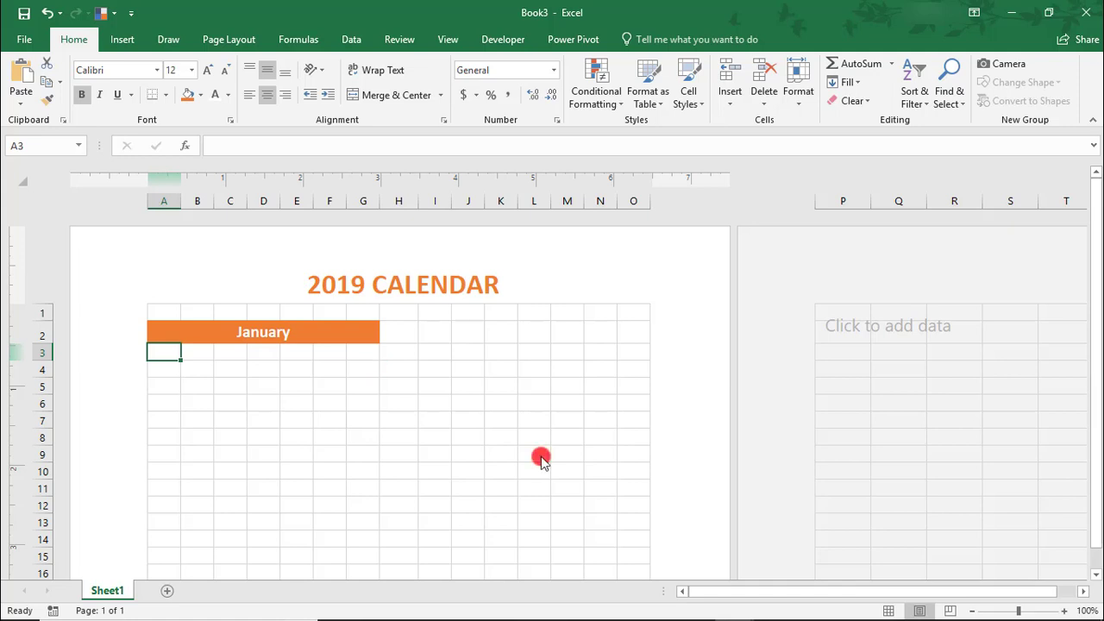
- Enter the day letters S, M, T, W, R, F, S across A3:G3
type("S")
key("Tab")
type("M")
key("Tab")
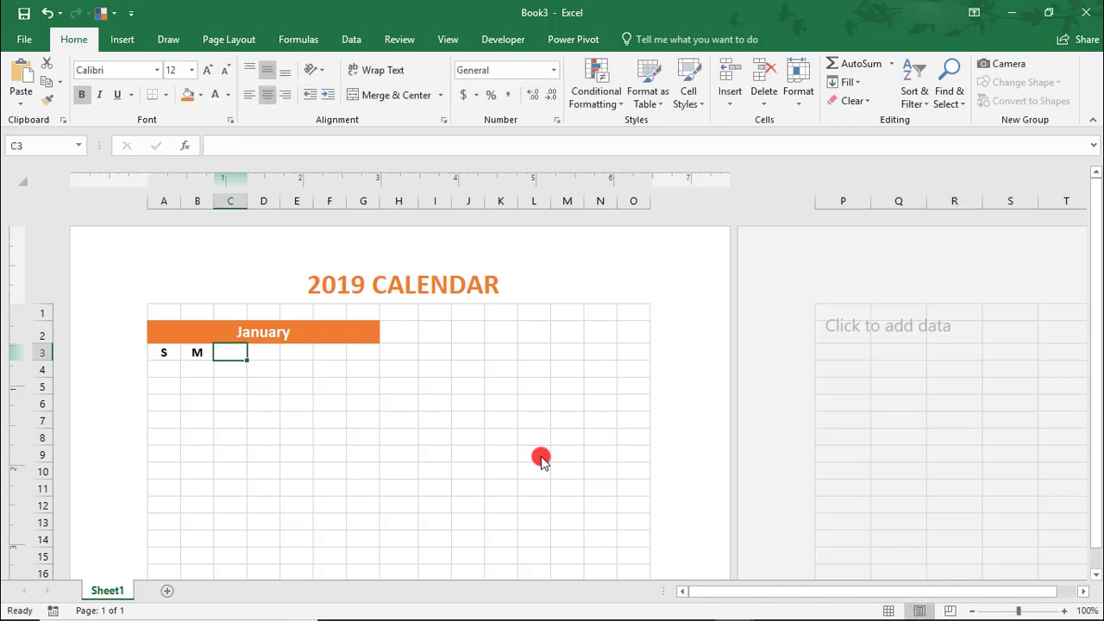
type("T")
key("Tab")
type("W")
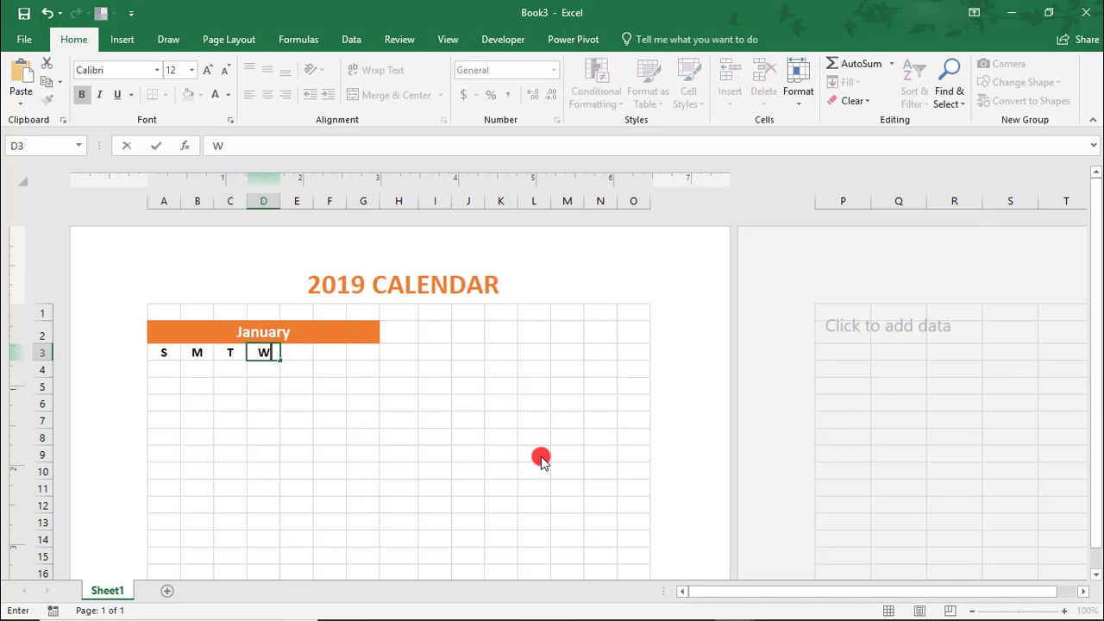
key("Tab")
type("R")
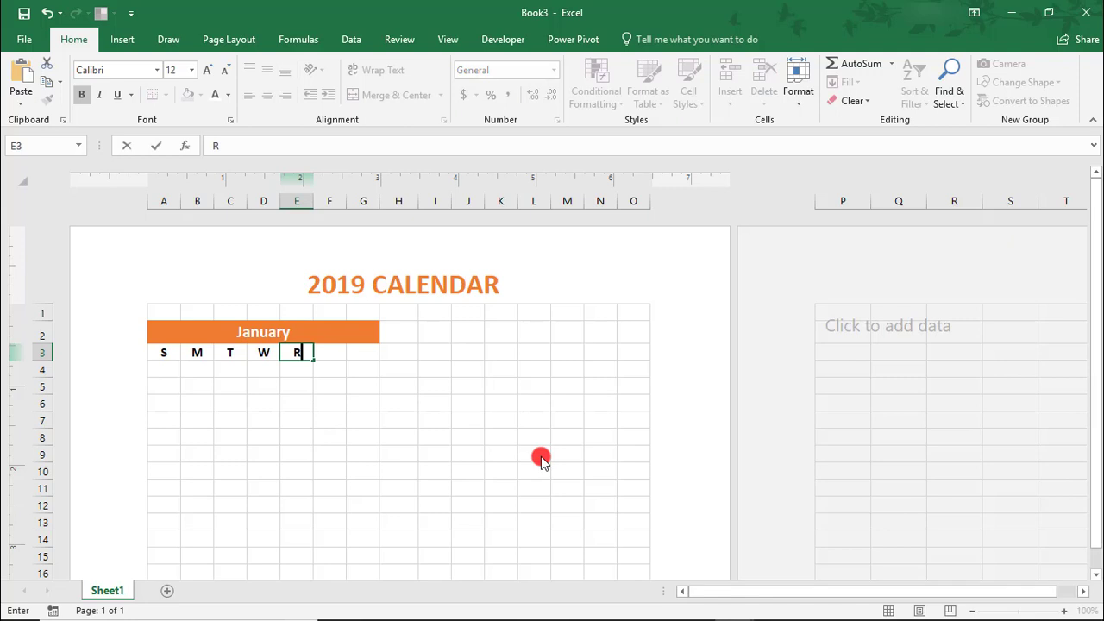
key("Tab")
type("F")
key("Tab")
type("S")
key("Tab")
- Colour the day letters in A3:G3 orange
key("shift+Tab")
key("shift+Left")
key("shift+Left")
key("shift+Left")
key("shift+Left")
key("shift+Left")
key("shift+Left")
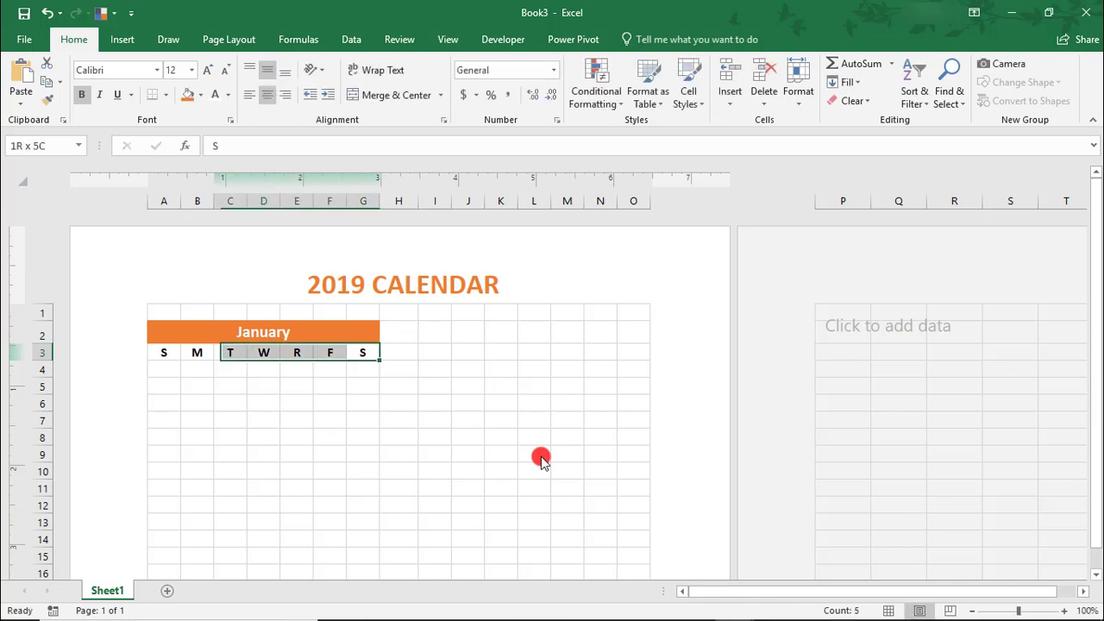
left_click(228, 95)
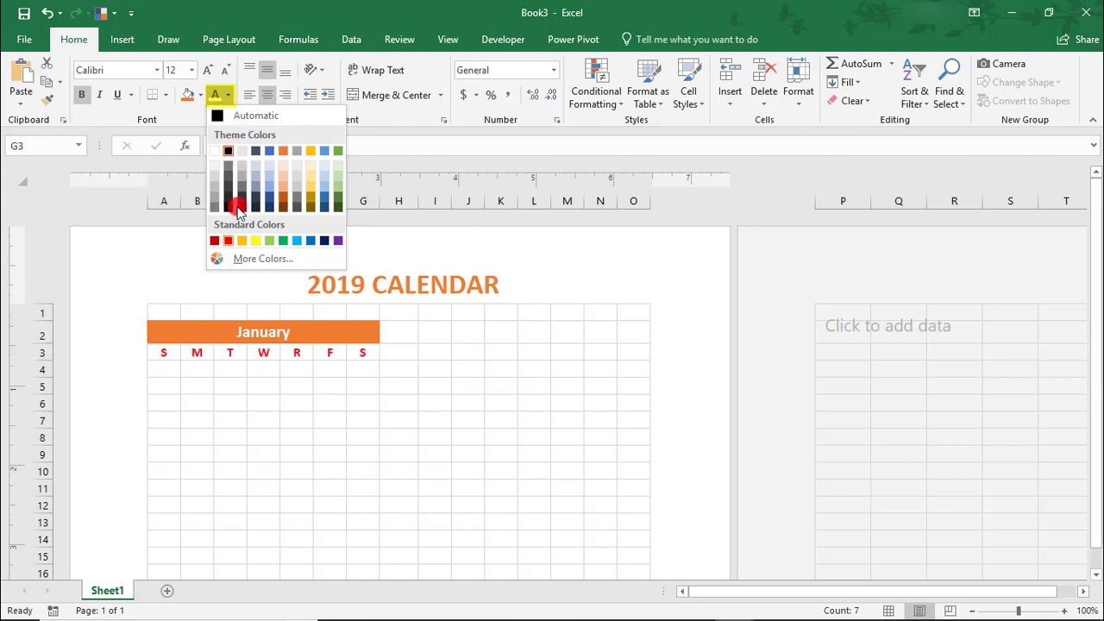
left_click(283, 151)
left_click(164, 353)
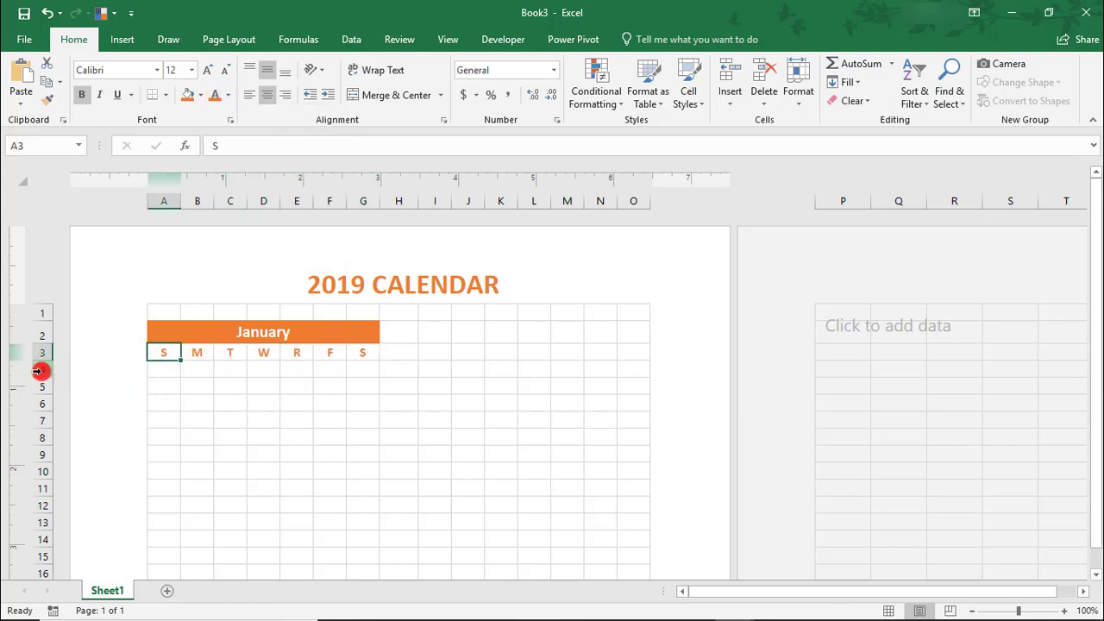
- Give rows 4–10 the custom number format 'd' so they show only the day number
left_click_drag(38, 371, 41, 469)
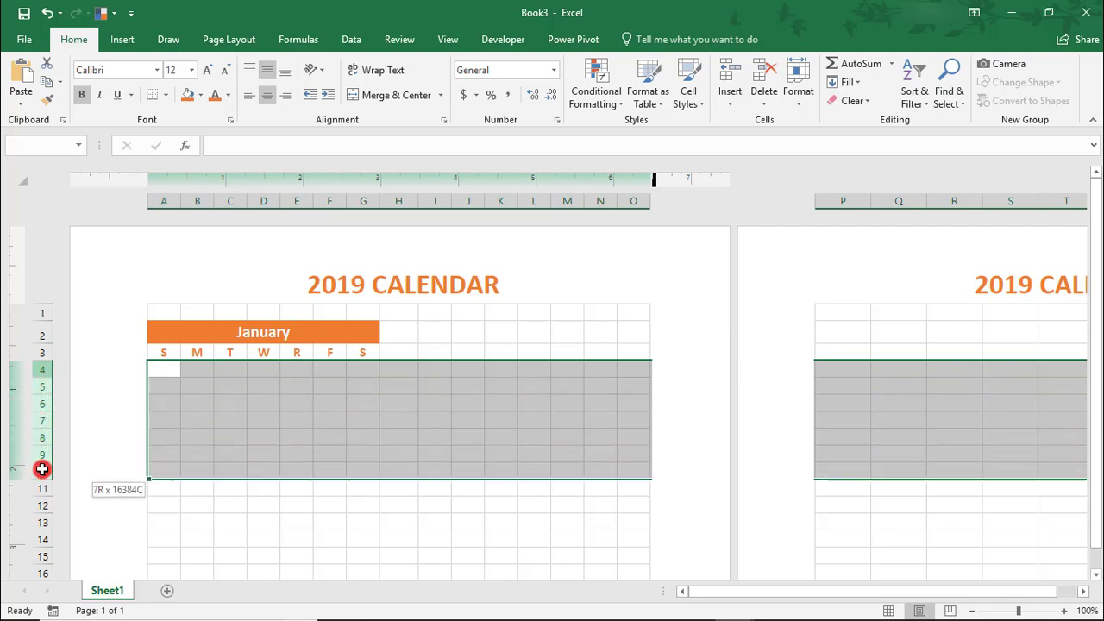
right_click(177, 419)
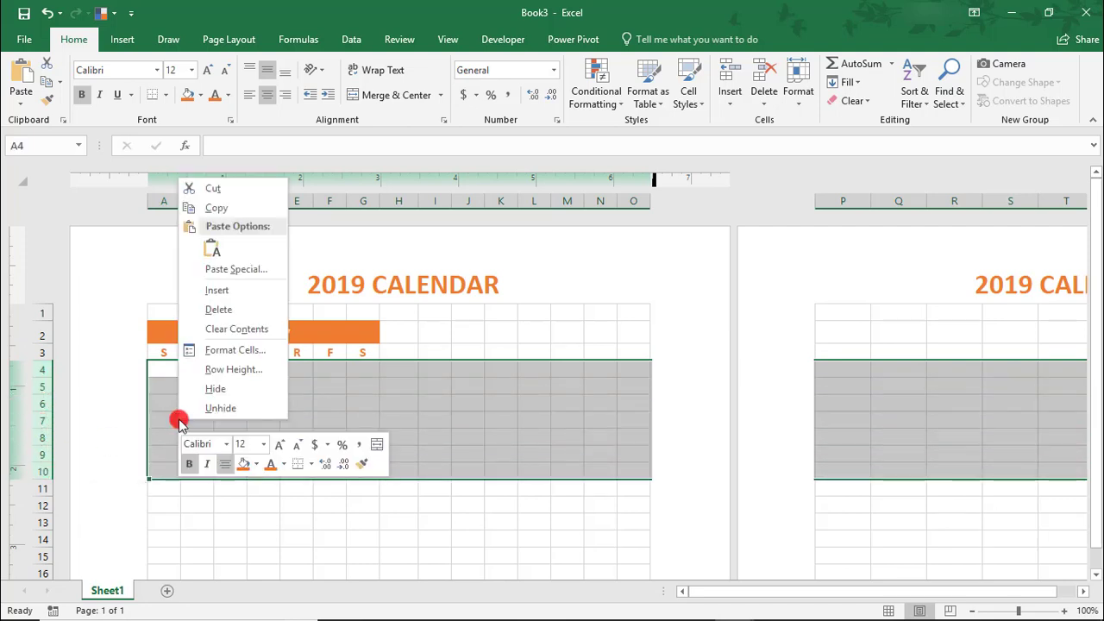
left_click(212, 351)
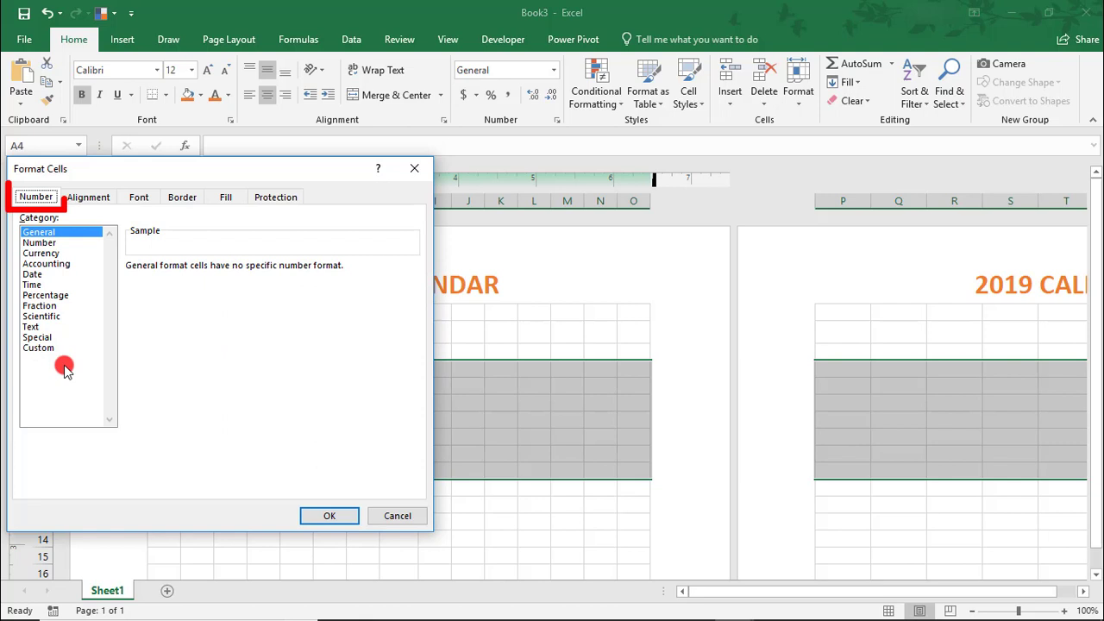
left_click(49, 348)
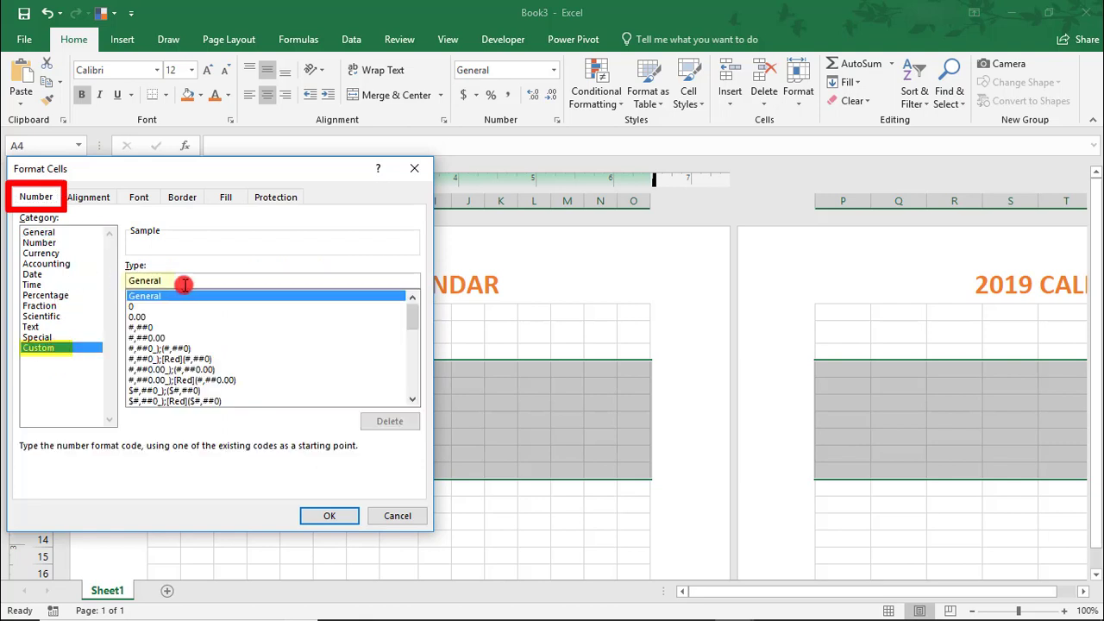
left_click_drag(185, 284, 76, 275)
type("d")
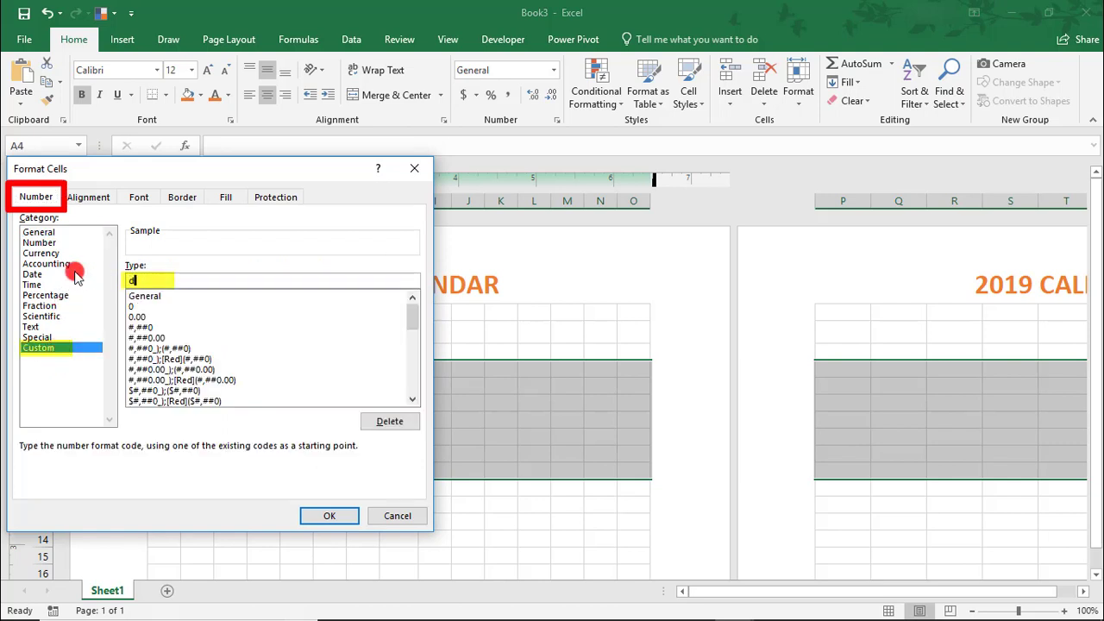
left_click(344, 520)
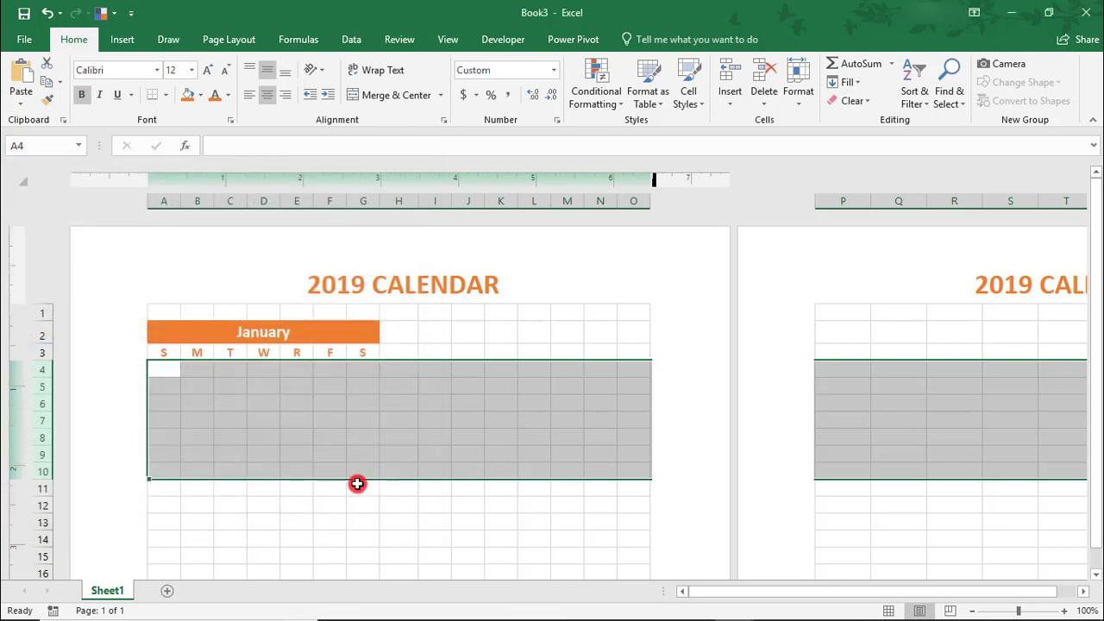
- Copy the January block A2:G10 and paste a second copy beside it at I2
left_click(171, 371)
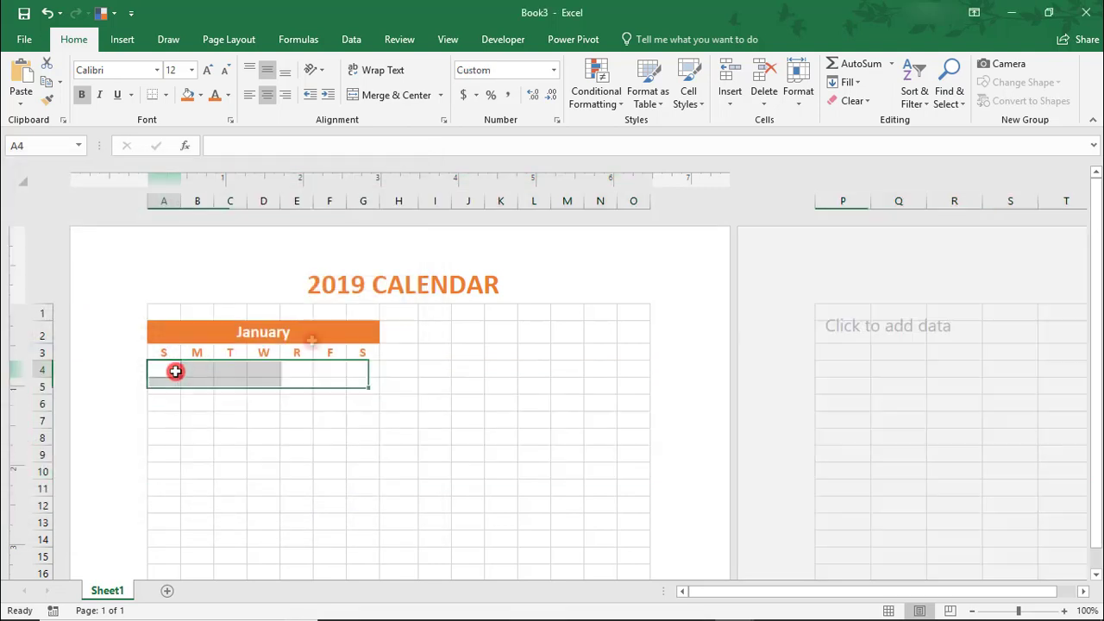
left_click_drag(270, 332, 255, 460)
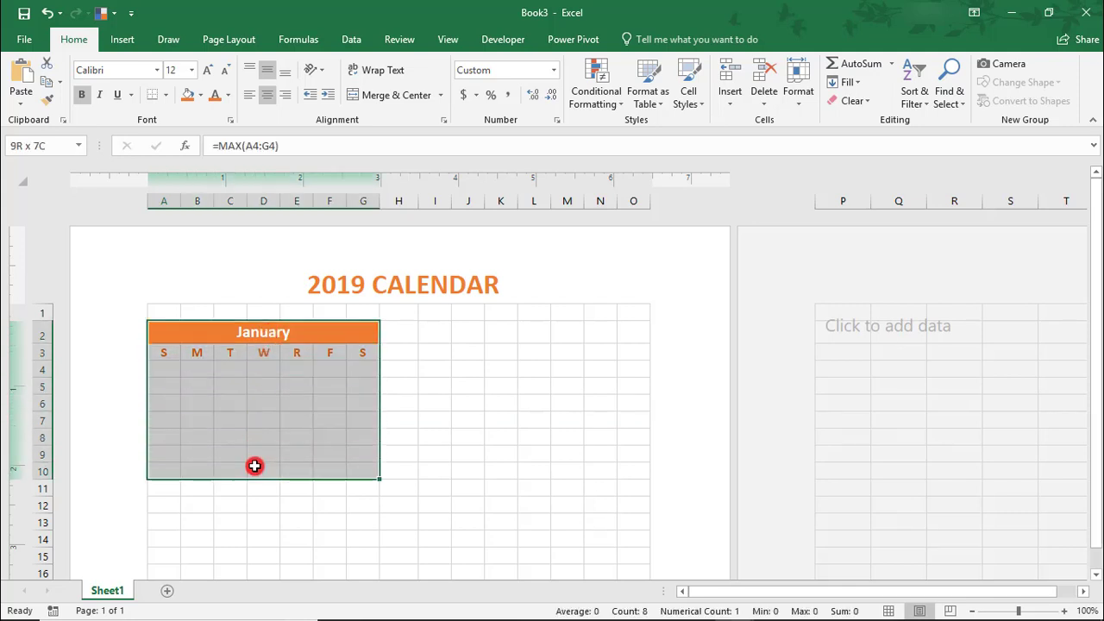
key("ctrl+c")
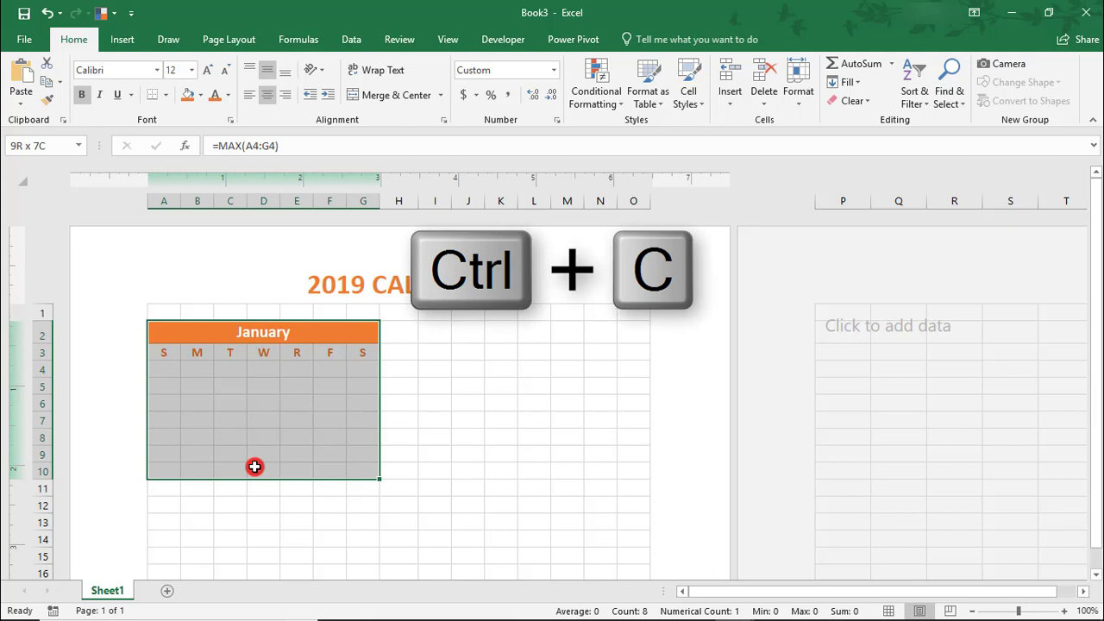
left_click(435, 335)
key("ctrl+v")
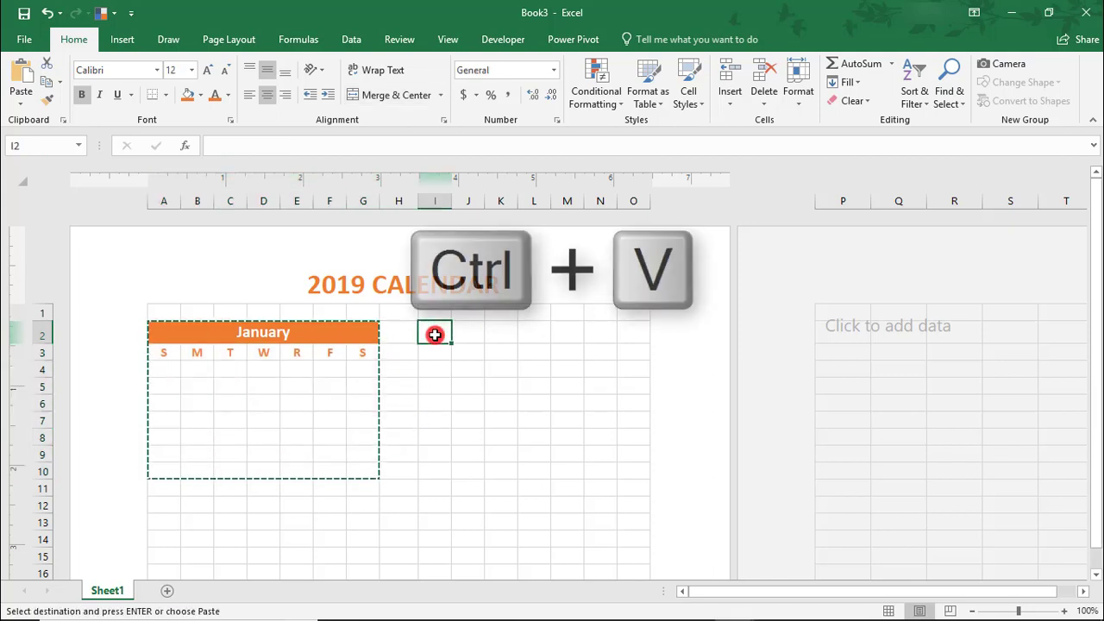
- Copy the pair of month blocks A2:O10 and paste it at A11 and A20
left_click(185, 335)
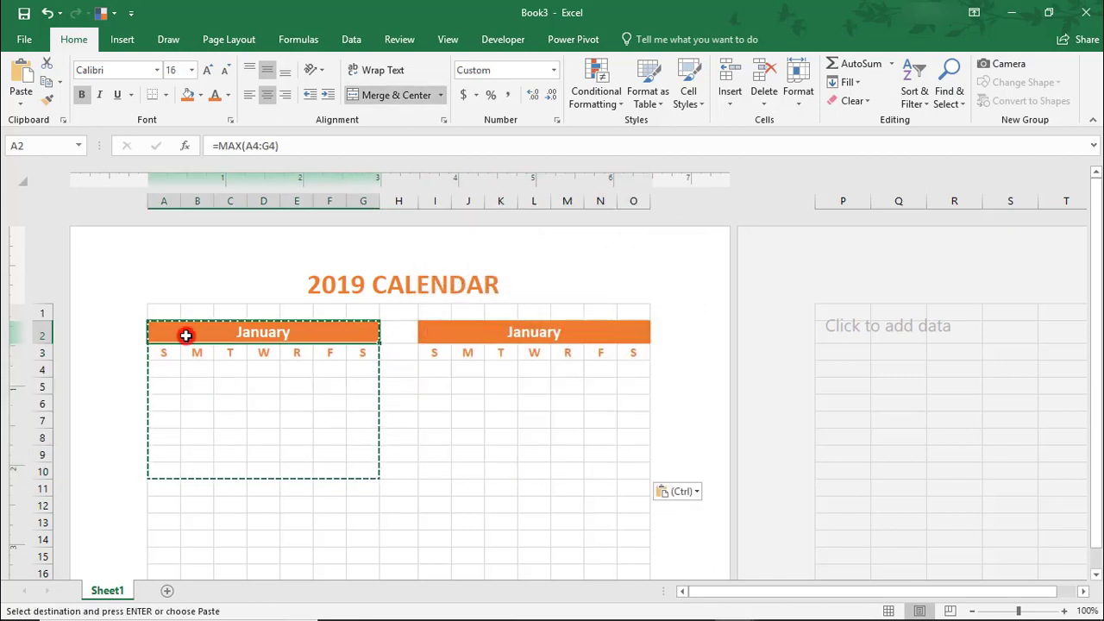
left_click_drag(186, 335, 557, 471)
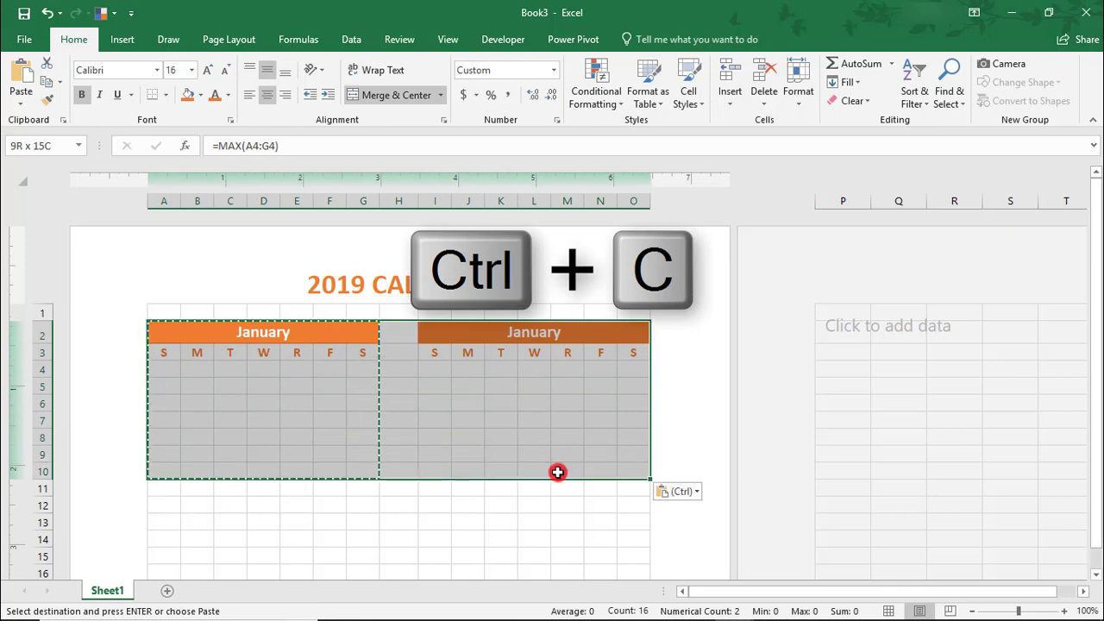
key("ctrl+c")
left_click(163, 489)
key("ctrl+v")
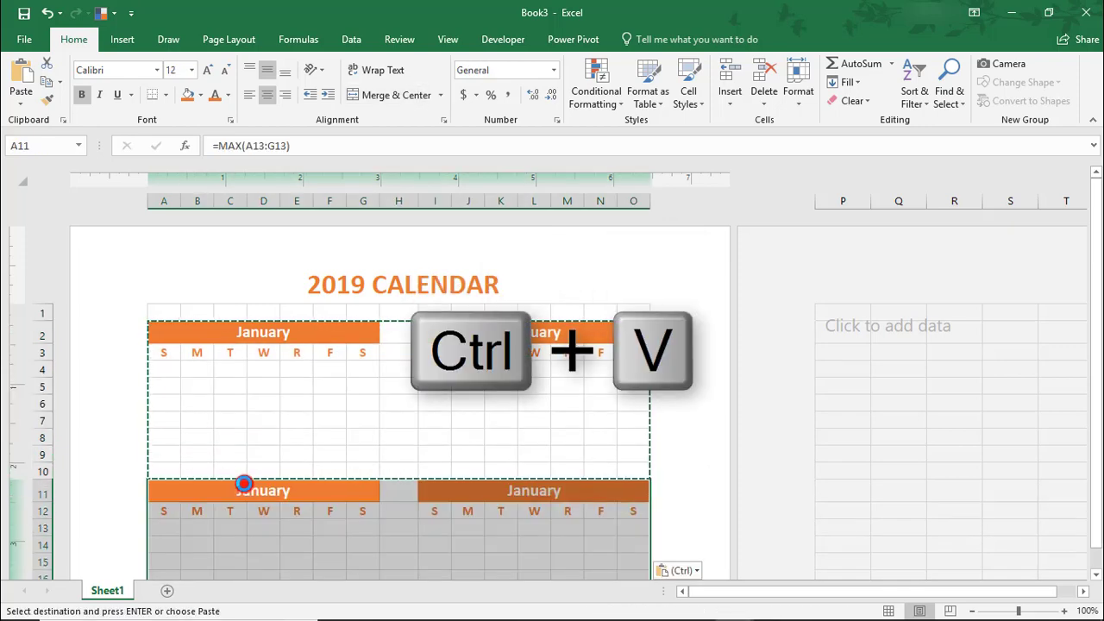
scroll(236, 484, "down", 5)
left_click(170, 346)
key("ctrl+v")
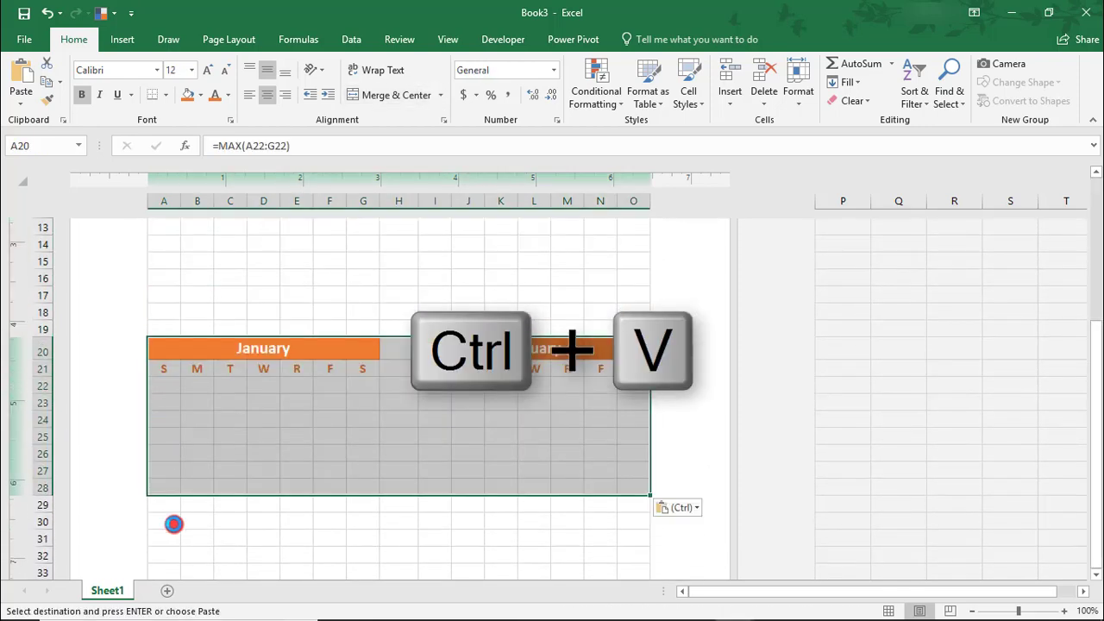
- Paste the pair of month blocks again at A29 and A38
left_click(165, 505)
key("ctrl+v")
scroll(162, 502, "down", 3)
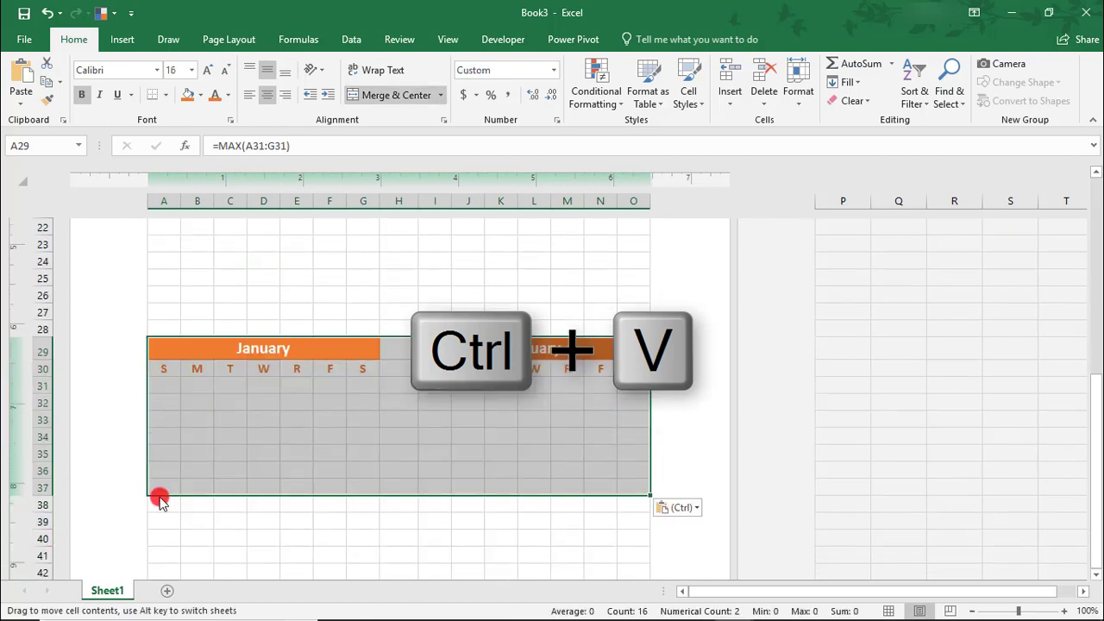
left_click(161, 503)
key("ctrl+v")
scroll(157, 483, "down", 4)
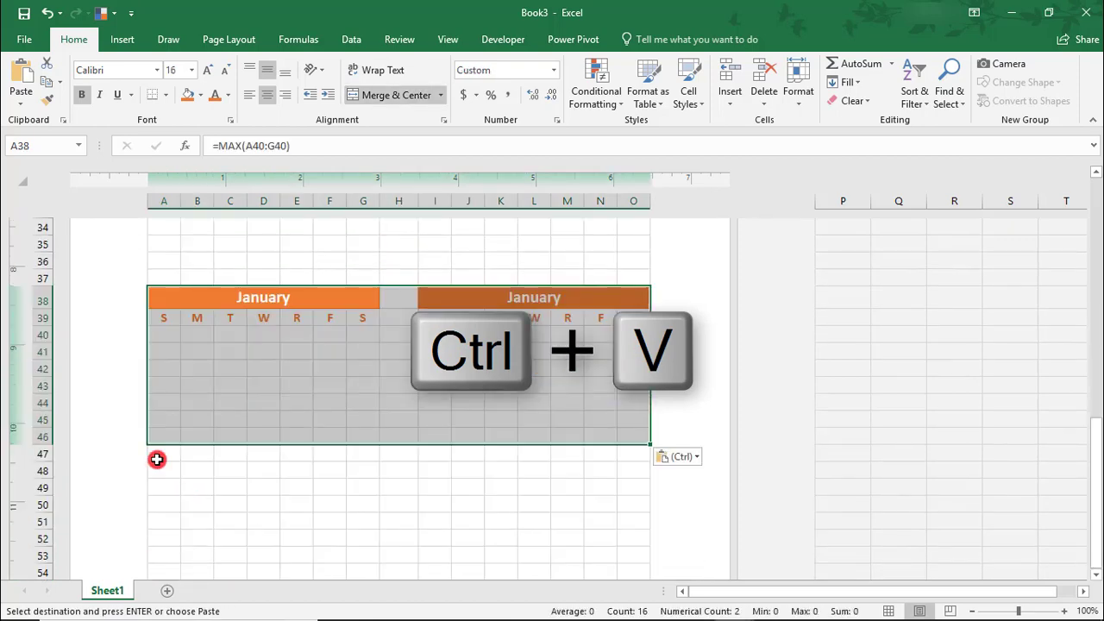
left_click(157, 460)
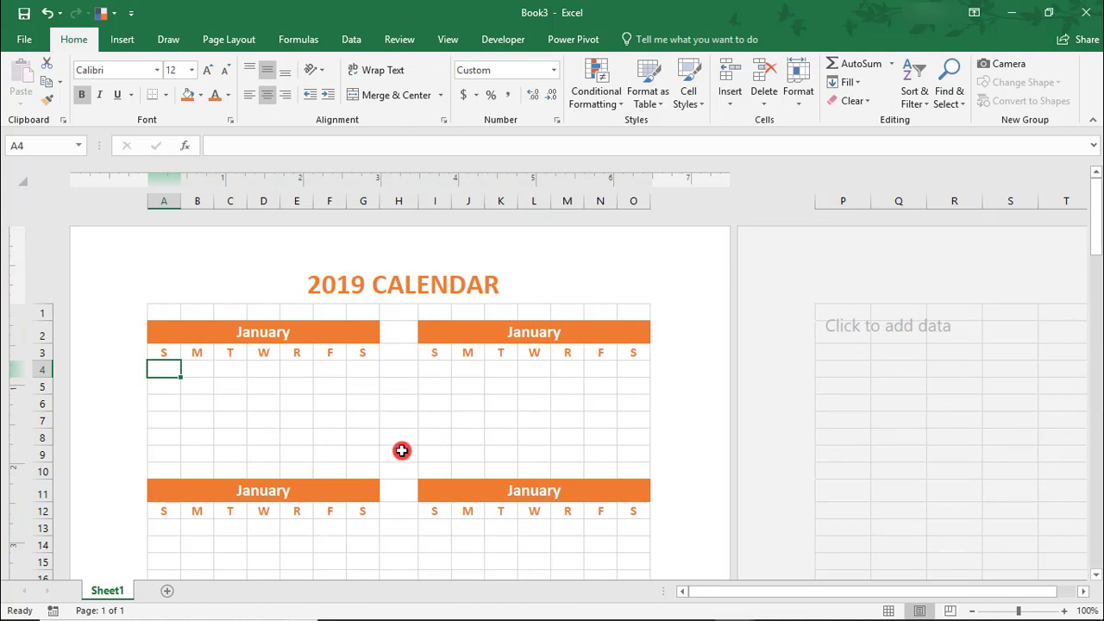
- Enter 1/01/2019 in C4 and fill the first week with previous-day +1 formulas
left_click(234, 371)
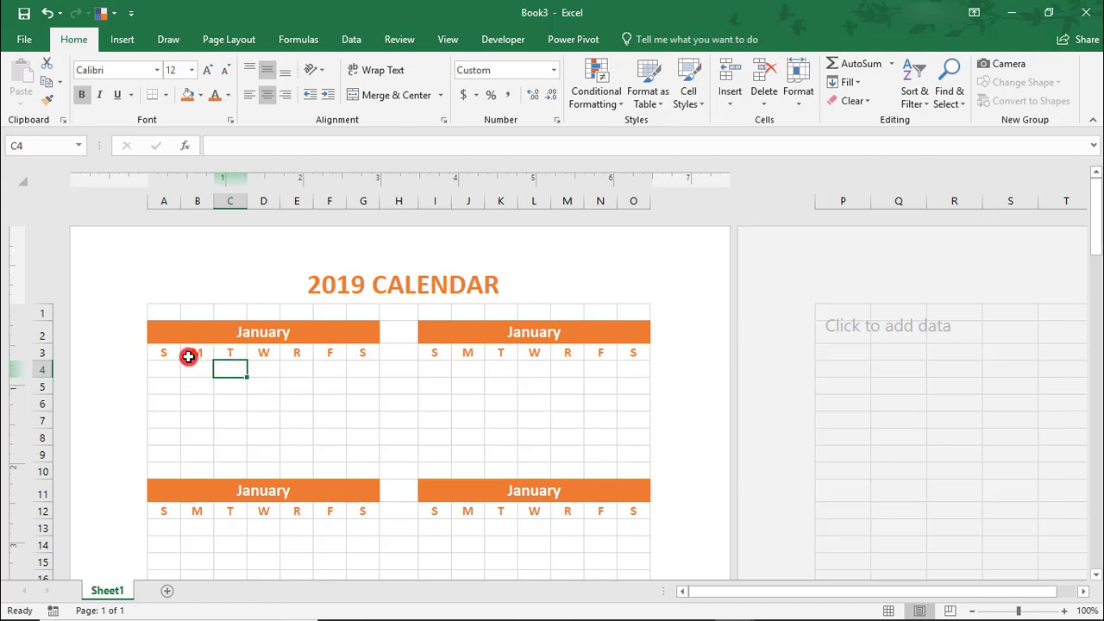
type("1/")
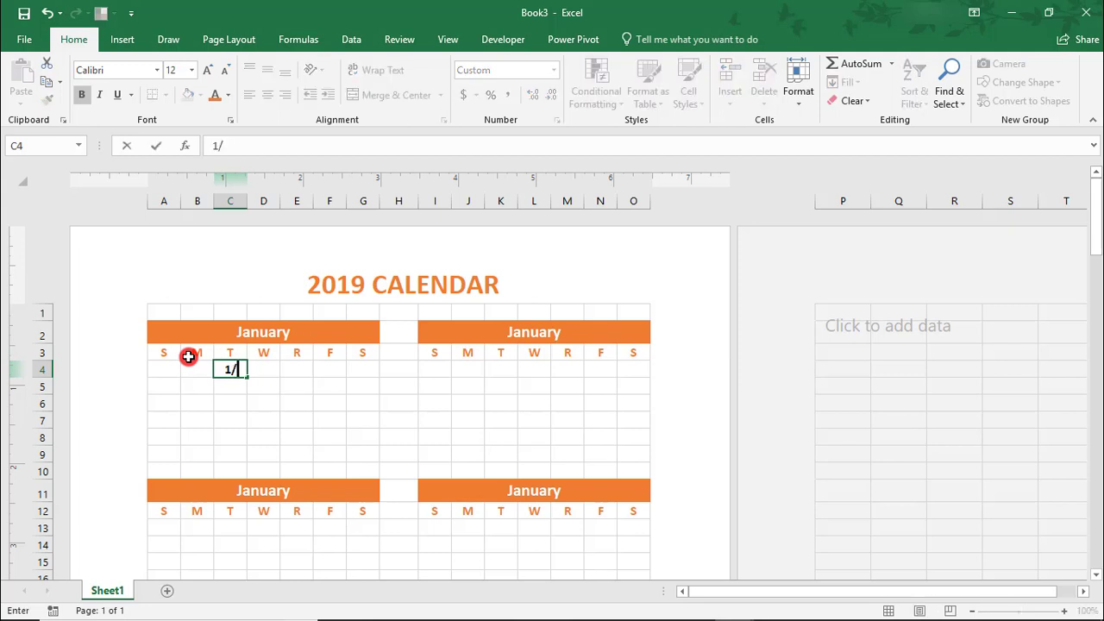
type("01/2019")
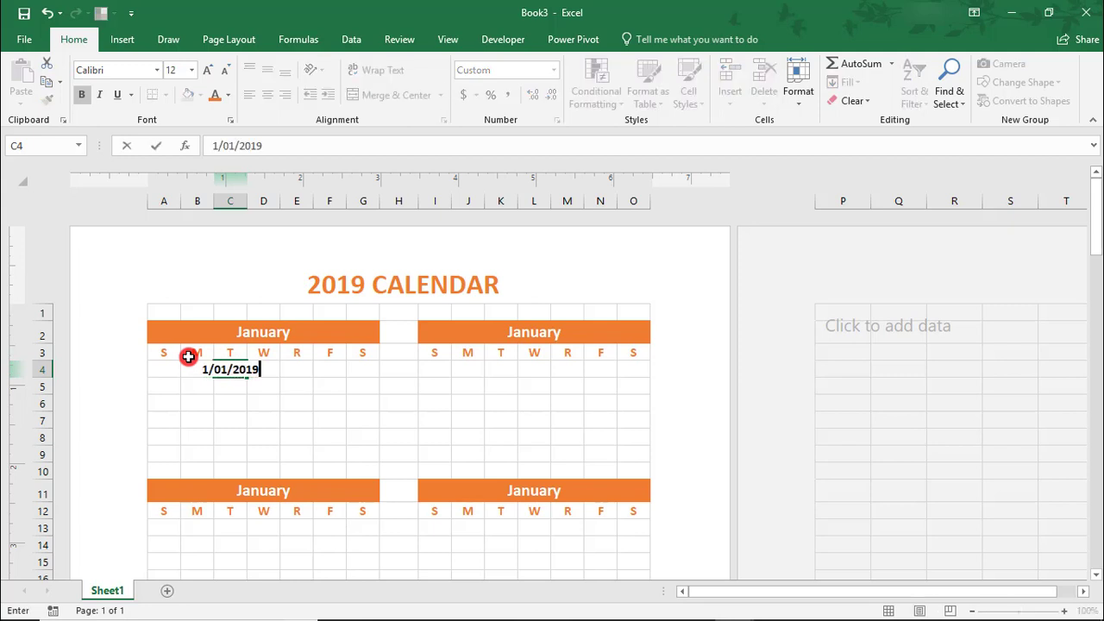
key("Return")
key("Right")
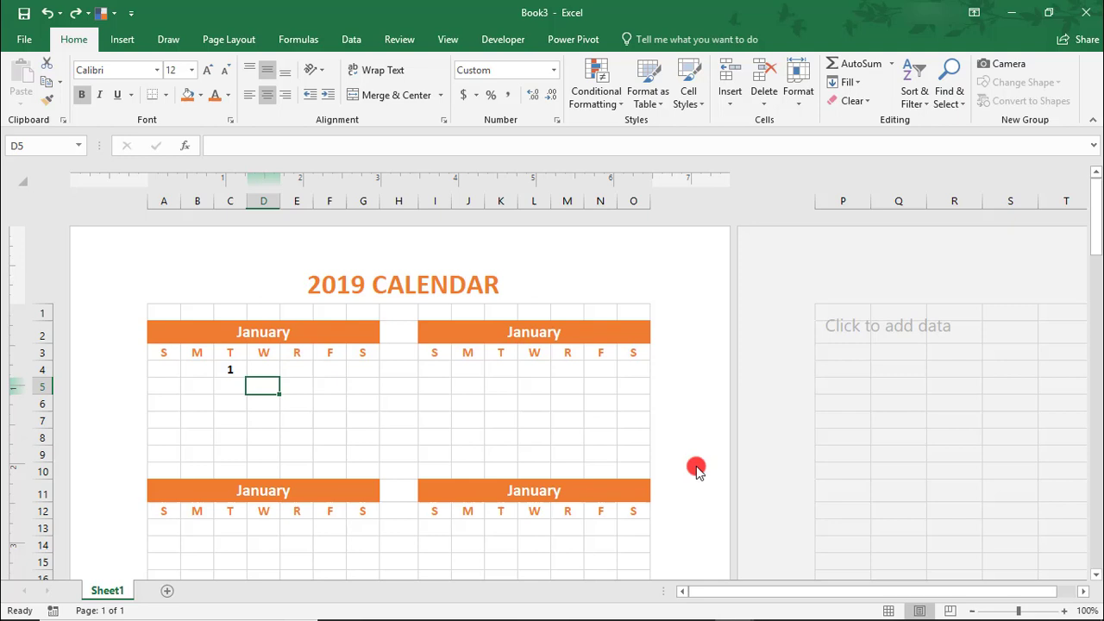
key("Up")
type("=")
key("Left")
type("+")
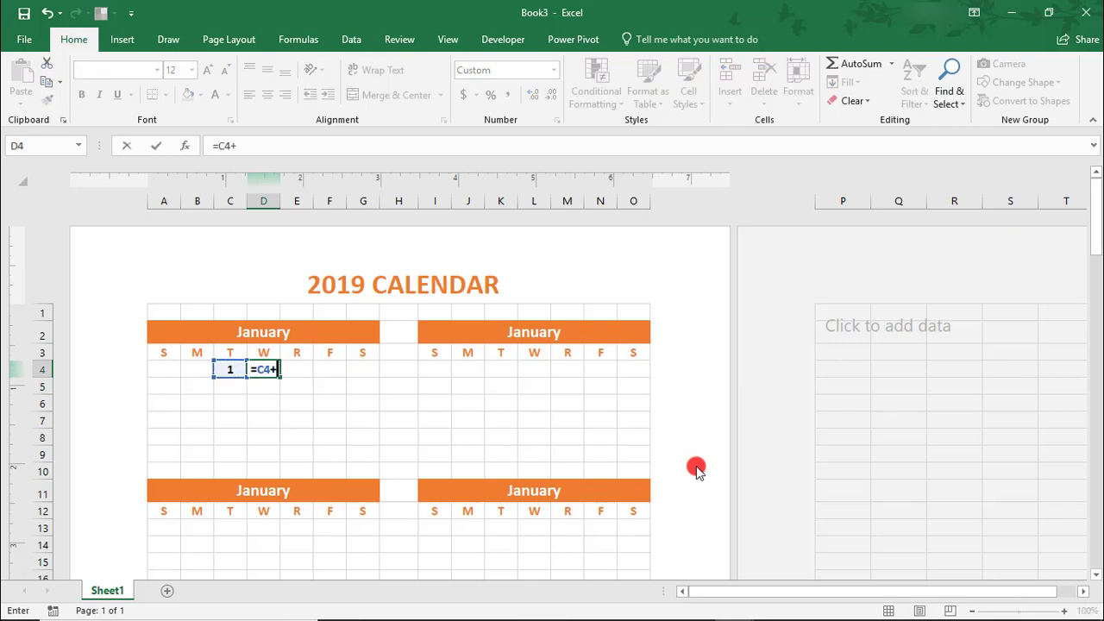
type("1")
key("Return")
key("Up")
key("ctrl+c")
key("shift+Right")
key("shift+Right")
key("shift+Right")
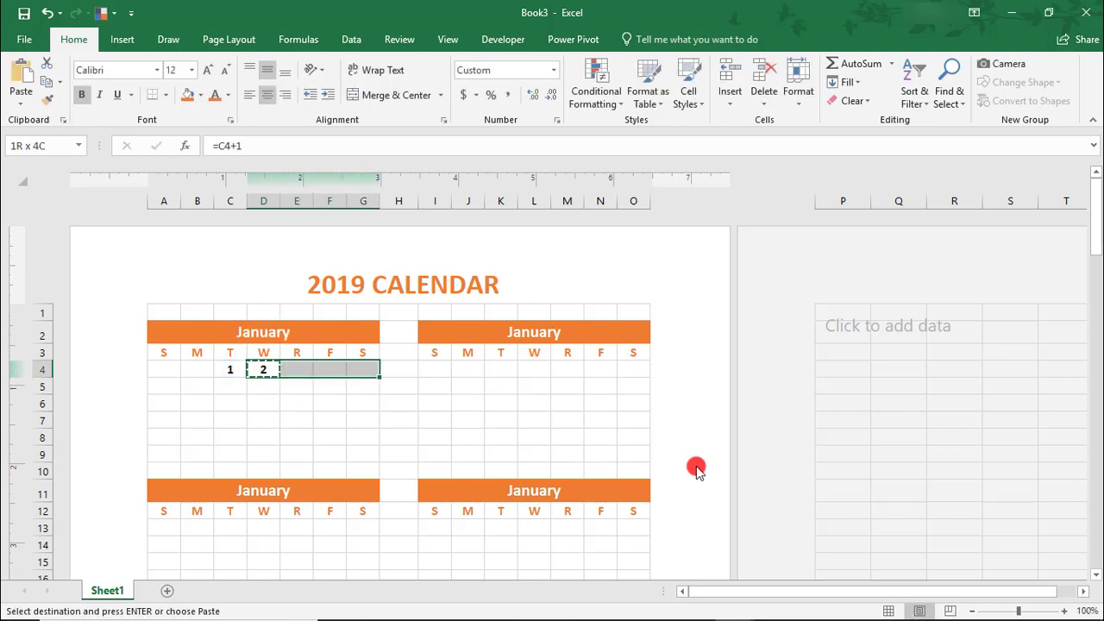
key("Return")
- Fill week two with =G4+1 on Sunday and next-day formulas through Saturday
key("Down")
key("Left")
key("Left")
key("Left")
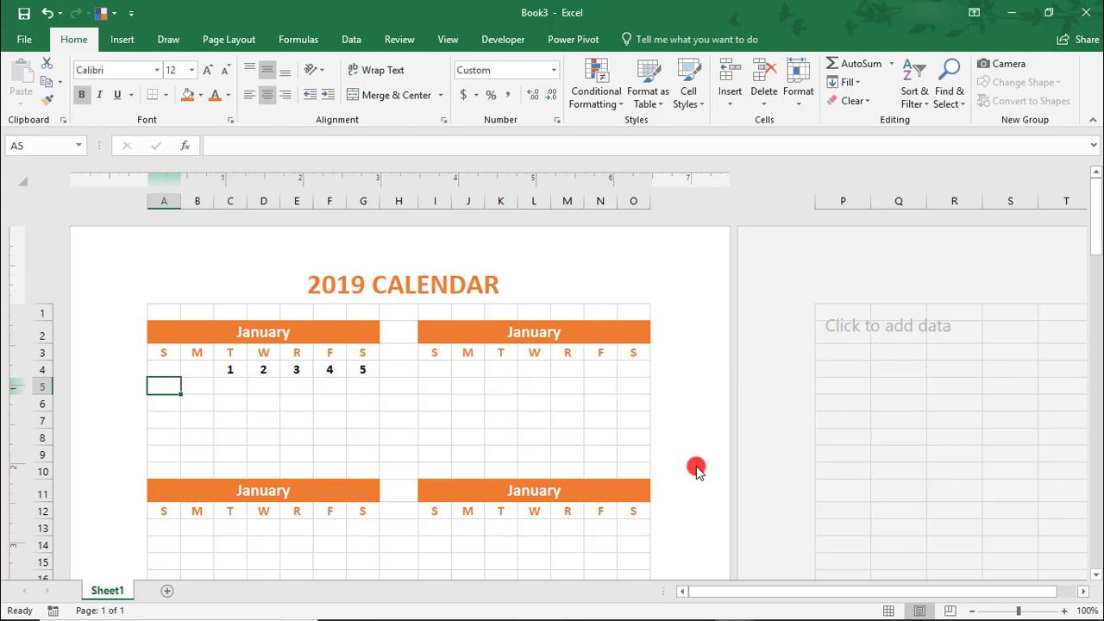
type("=")
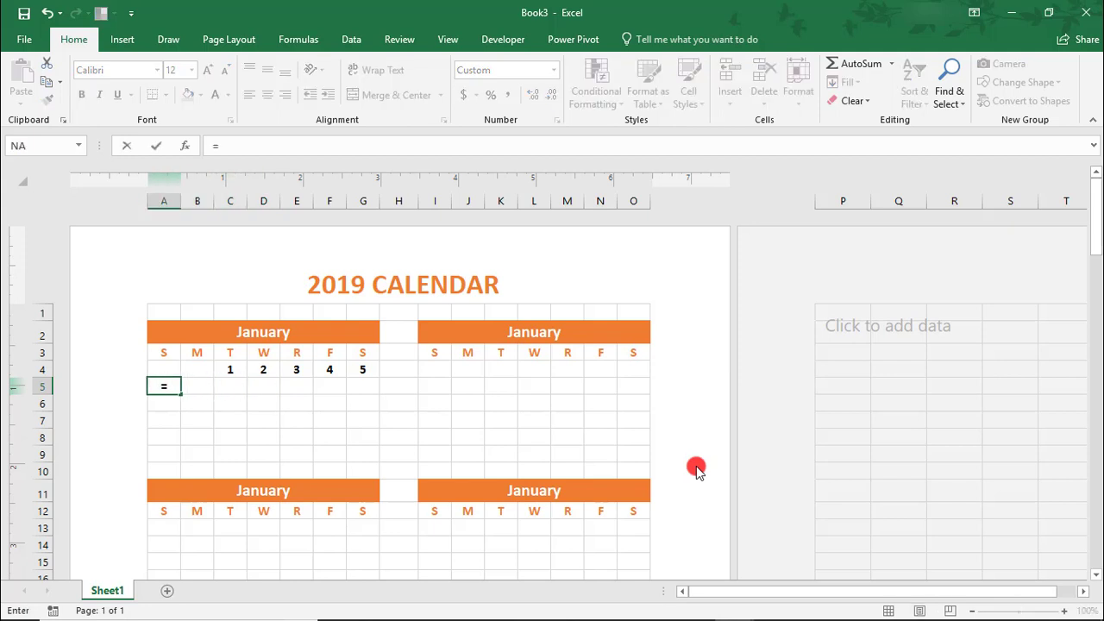
left_click(361, 370)
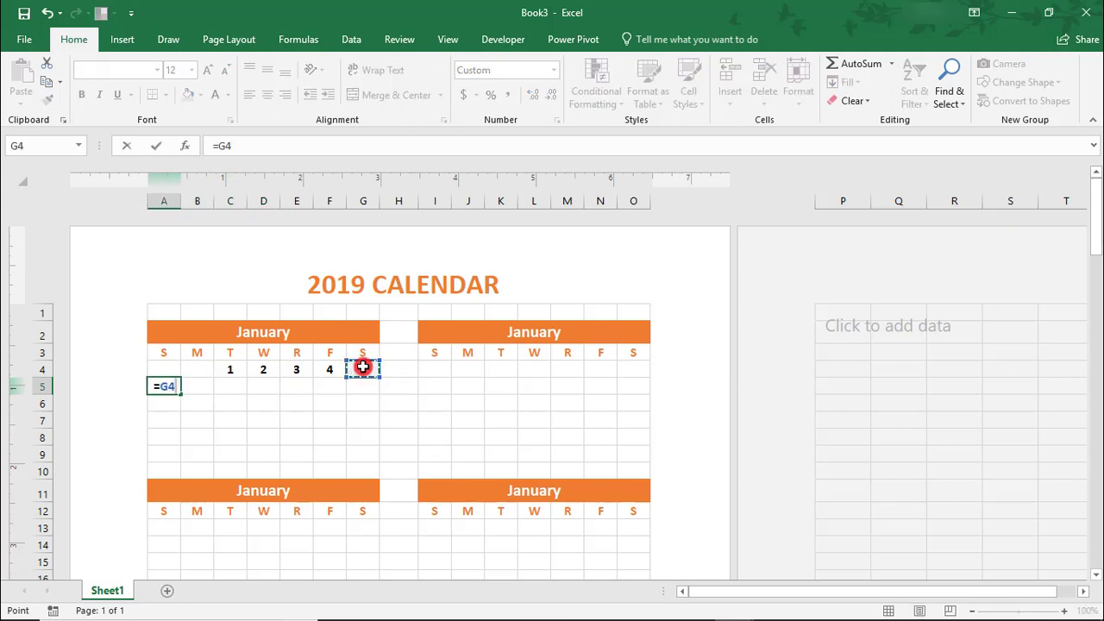
type("+1")
key("Return")
key("Up")
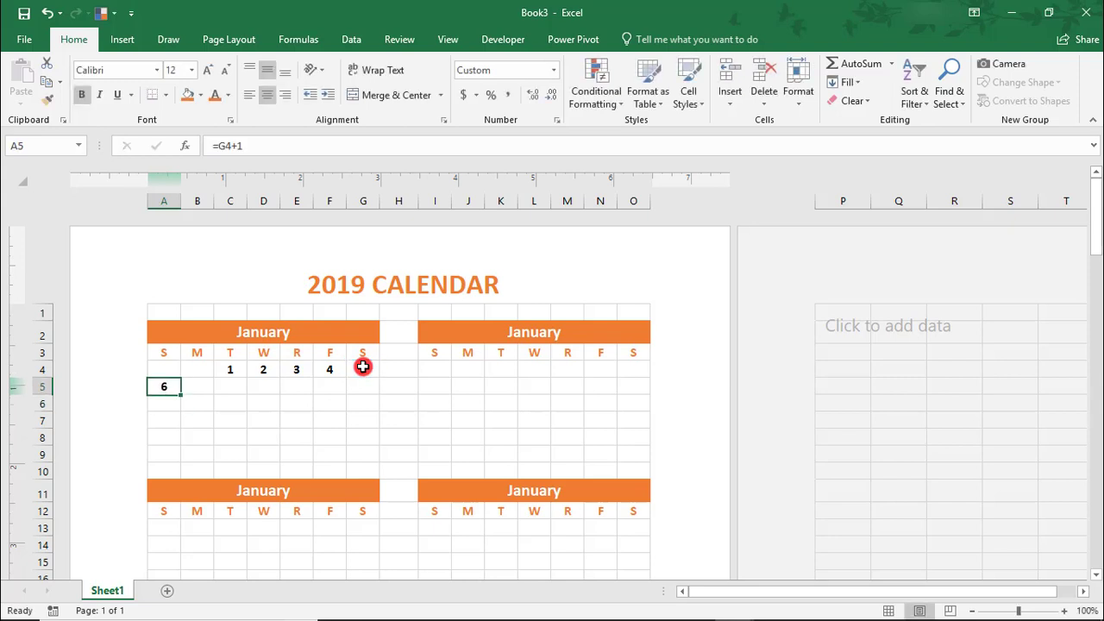
key("ctrl+c")
key("Right")
key("ctrl+v")
key("ctrl+c")
key("shift+Right")
key("shift+Right")
key("shift+Right")
- Copy the week-two formulas down to fill January's remaining weeks
key("shift+Right")
key("shift+Right")
key("Return")
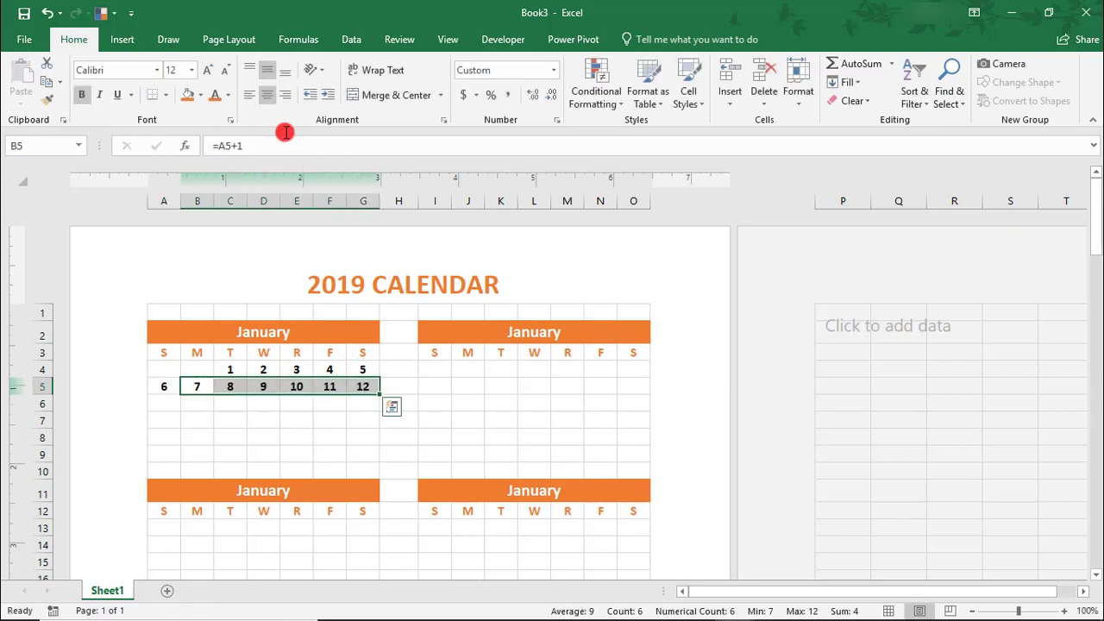
key("Left")
key("shift+Right")
key("shift+Right")
key("shift+Right")
key("shift+Right")
key("shift+Right")
key("shift+Right")
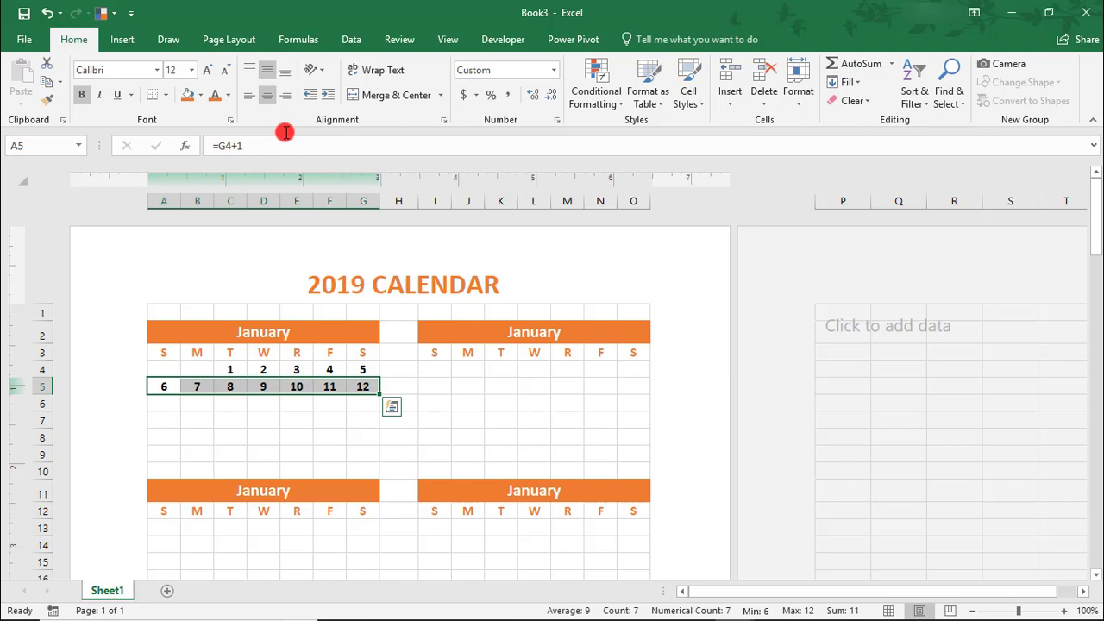
key("ctrl+c")
key("shift+Down")
key("shift+Down")
key("shift+Down")
key("ctrl+v")
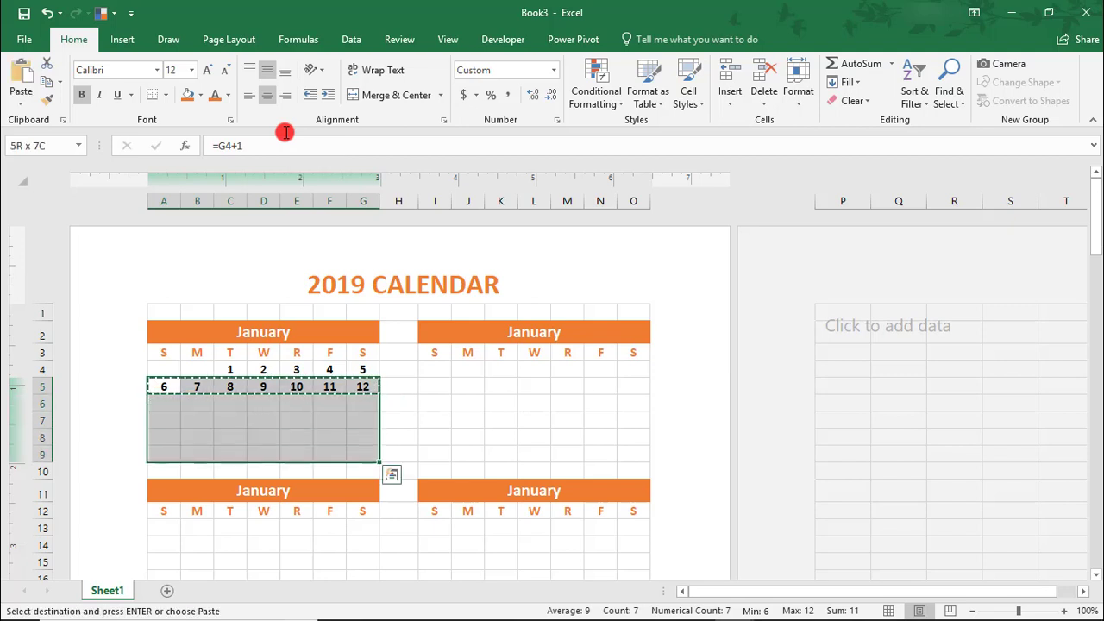
key("Escape")
- Select the two overflow dates after January 31 in the last week row
key("Down")
key("Right")
key("Down")
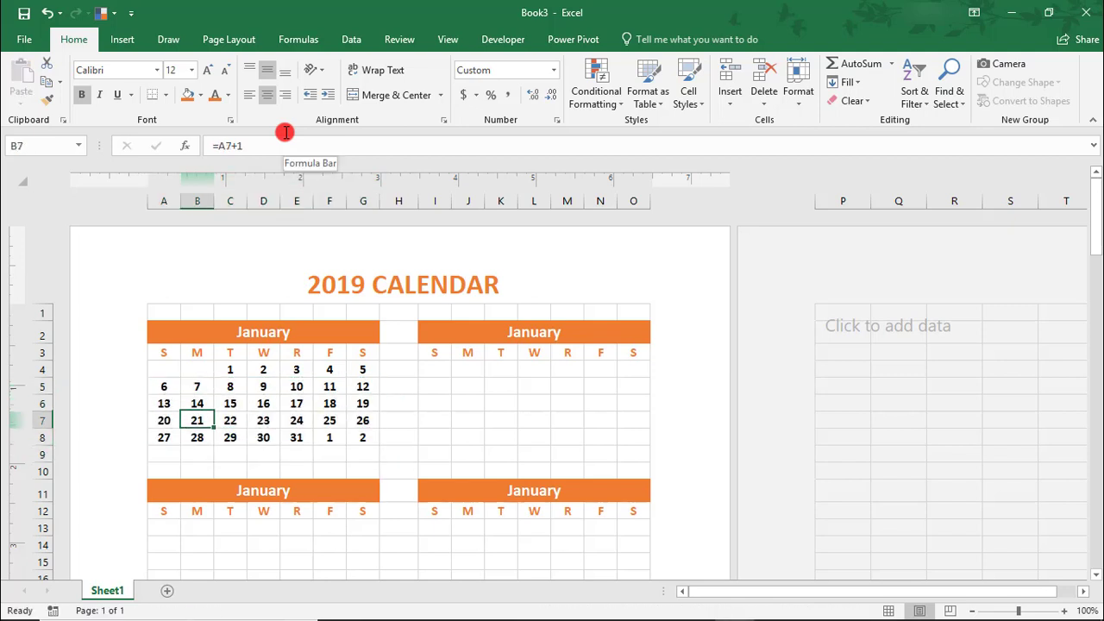
key("Right")
key("Down")
key("Right")
key("Right")
key("Right")
key("shift+Right")
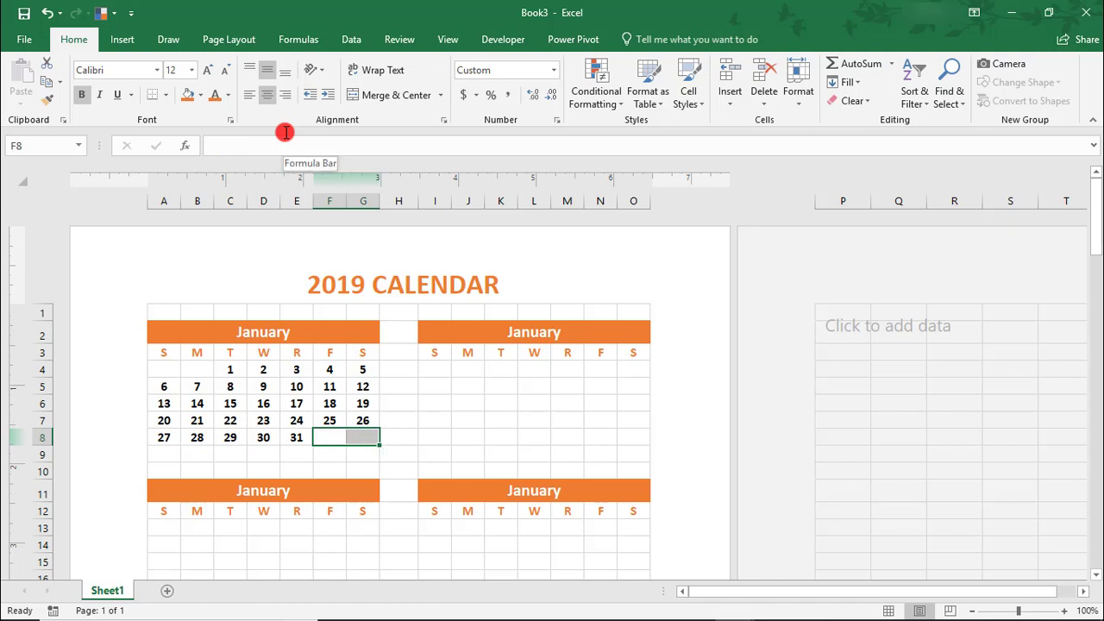
- Start February with =E8+1 in N4 and =N4+1 in O4
key("Left")
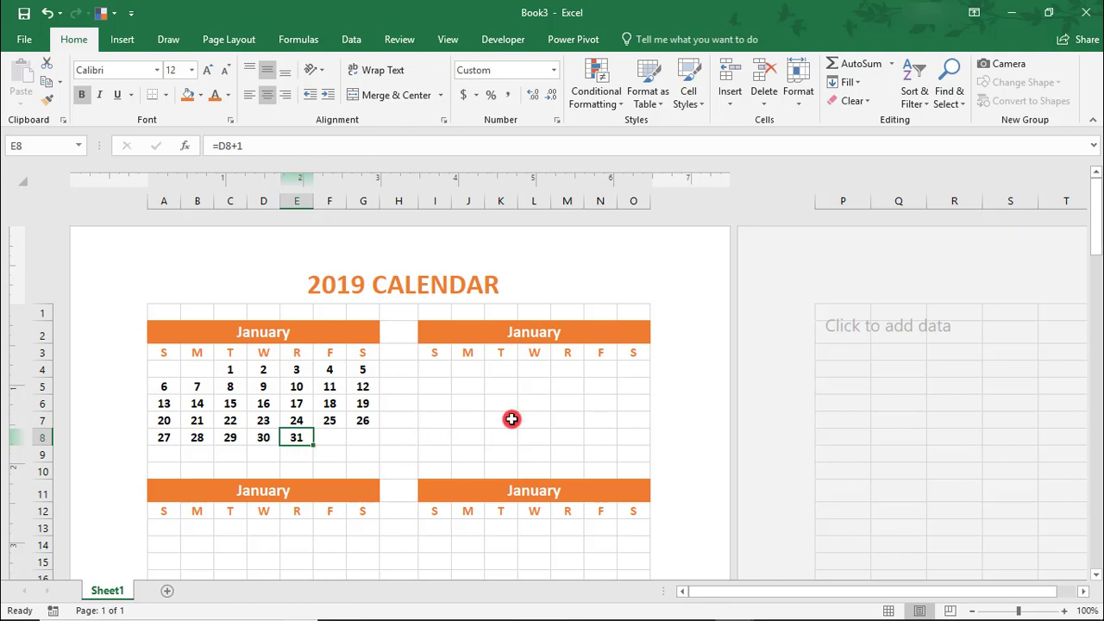
left_click(594, 367)
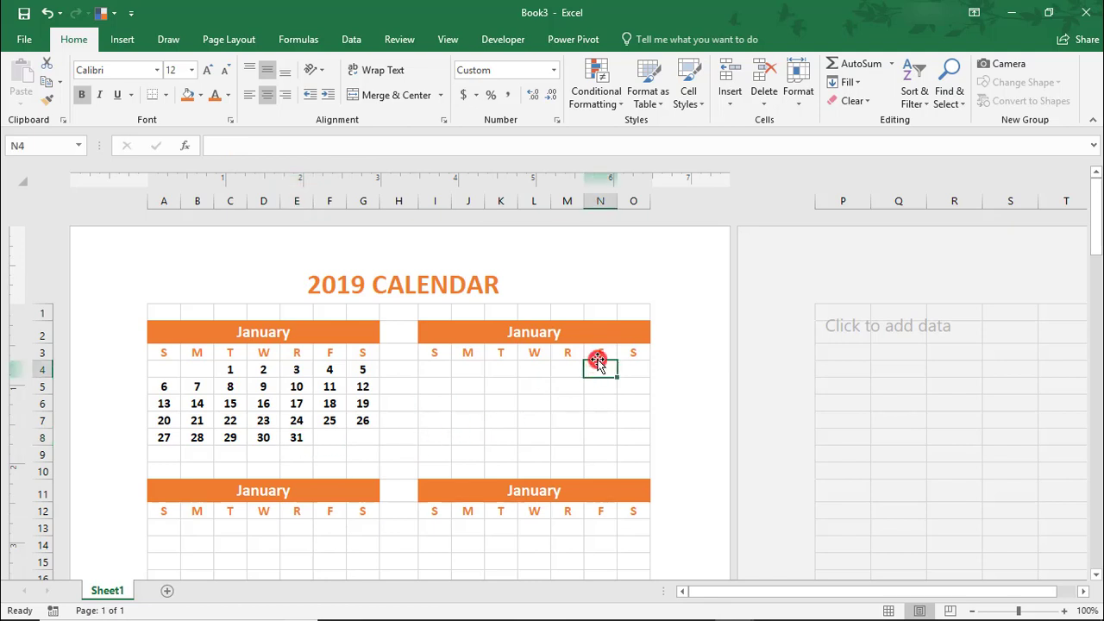
type("=")
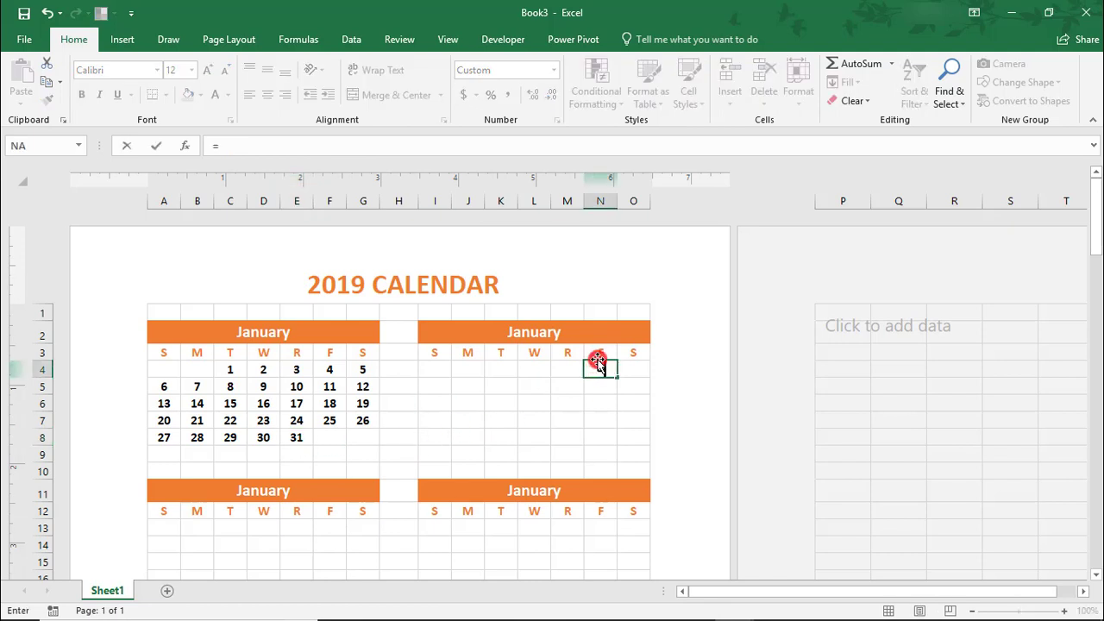
left_click(295, 438)
type("+")
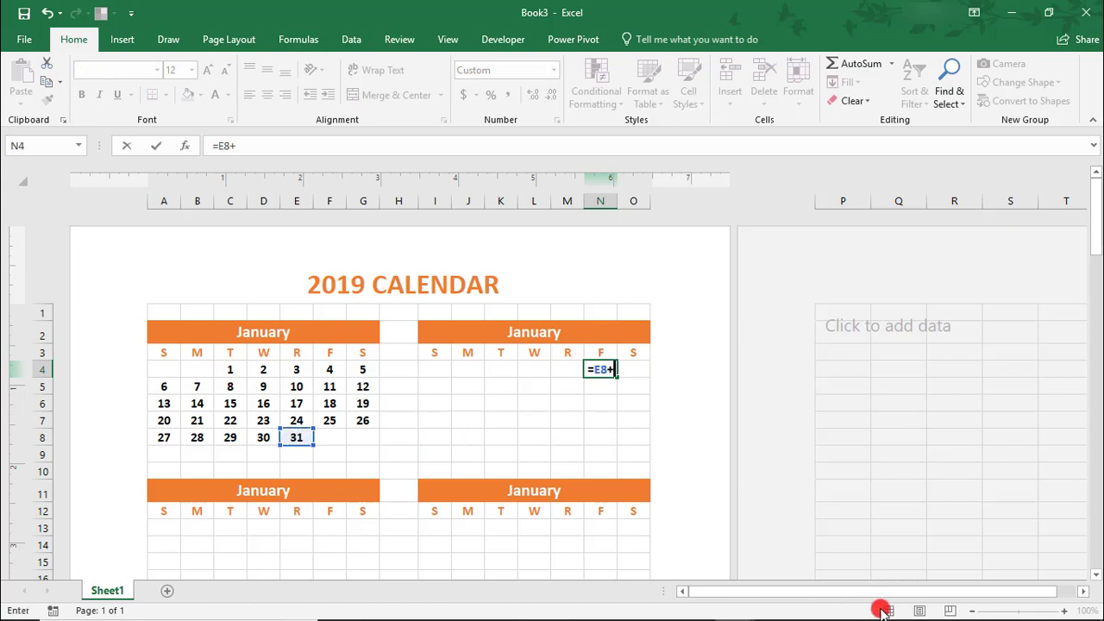
type("1")
key("Return")
key("Up")
key("Right")
type("=")
key("Left")
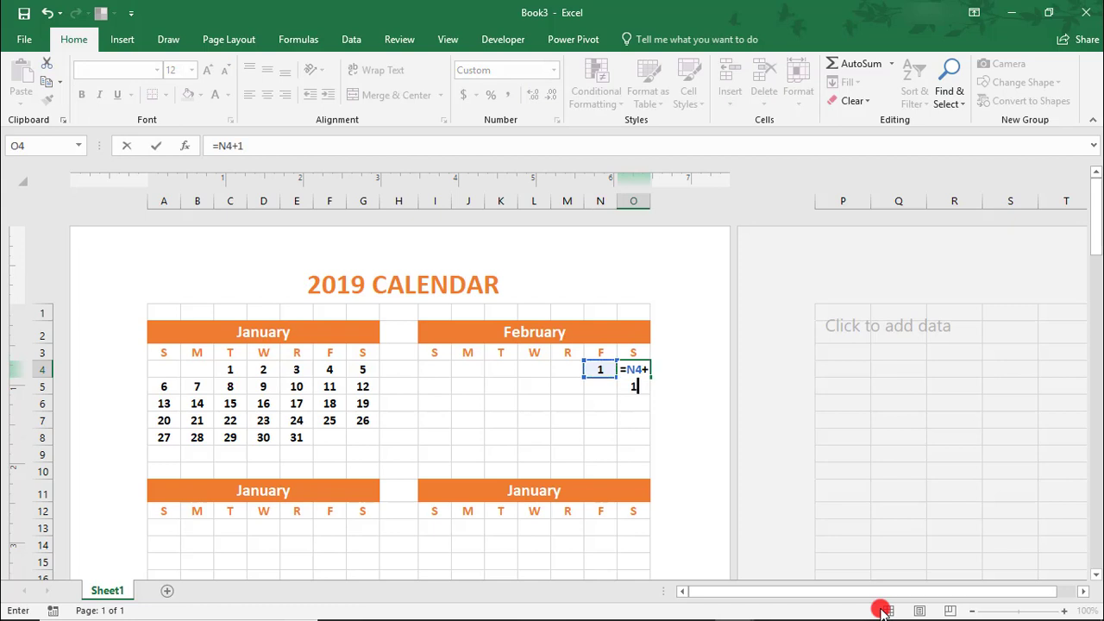
type("+1")
key("Return")
- Copy January's week-row formulas into February's remaining weeks to complete dates through the 28th
key("Left")
key("Left")
key("Left")
key("Left")
key("Left")
key("Left")
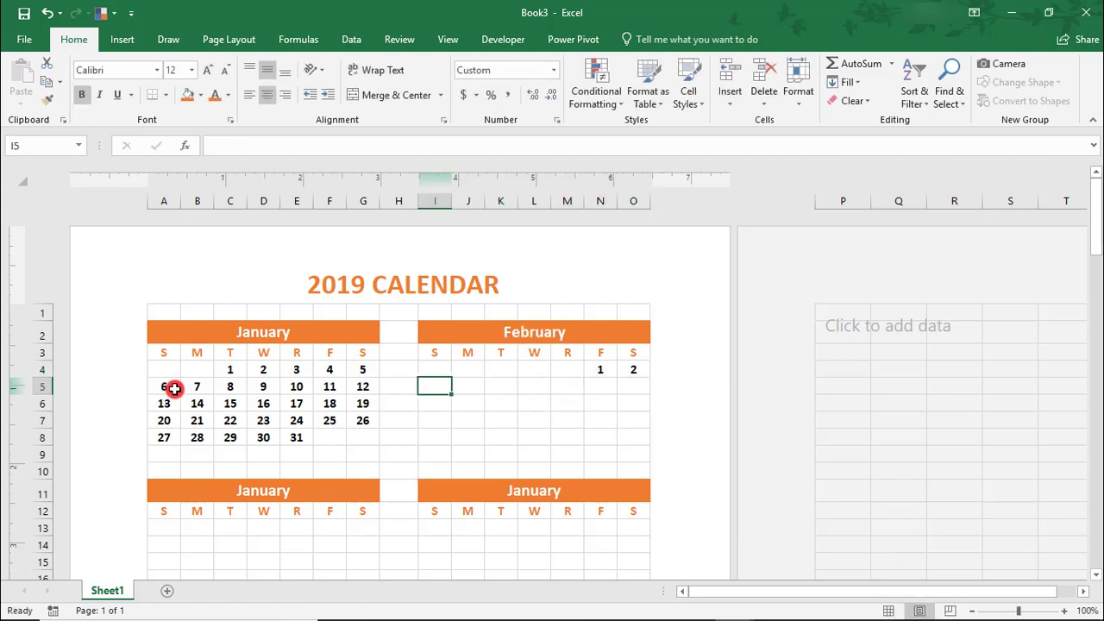
left_click_drag(174, 388, 353, 384)
key("ctrl+c")
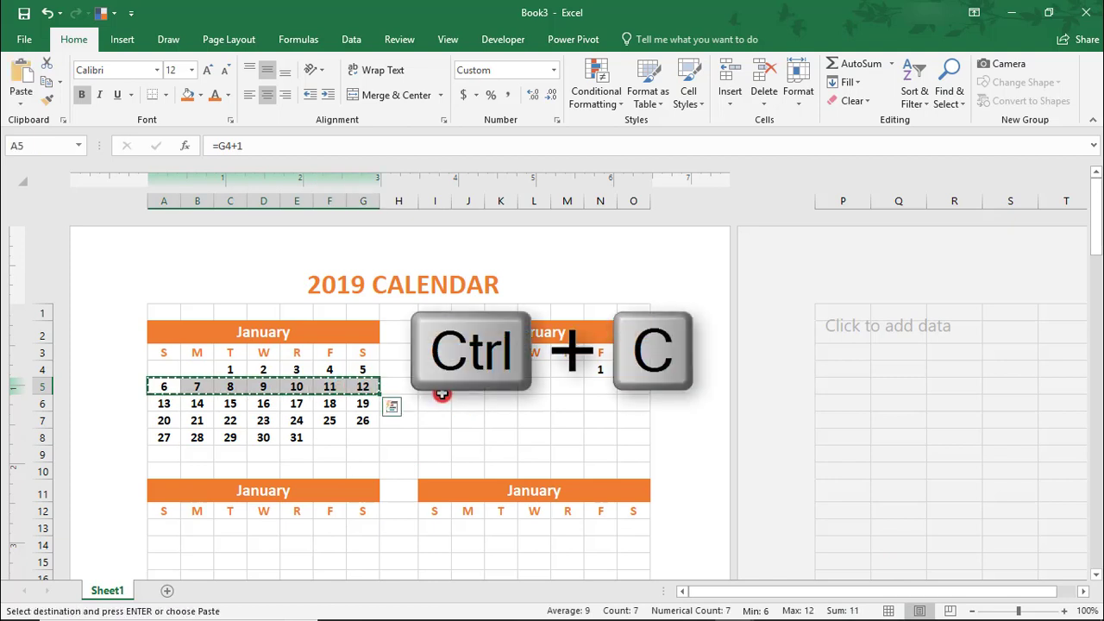
left_click_drag(441, 394, 630, 439)
key("ctrl+v")
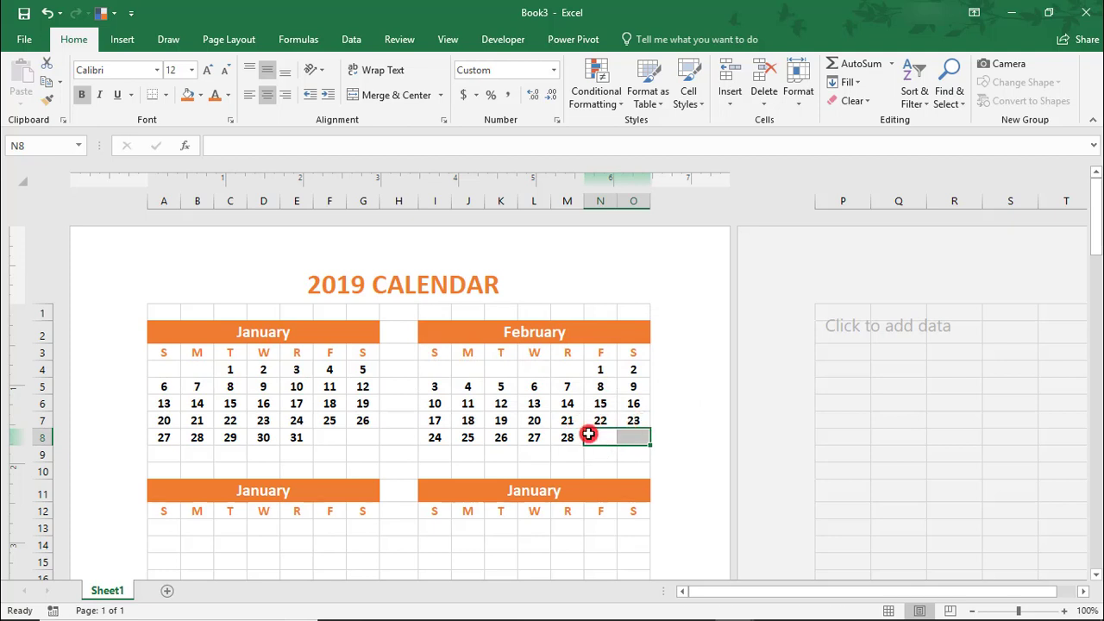
left_click(602, 453)
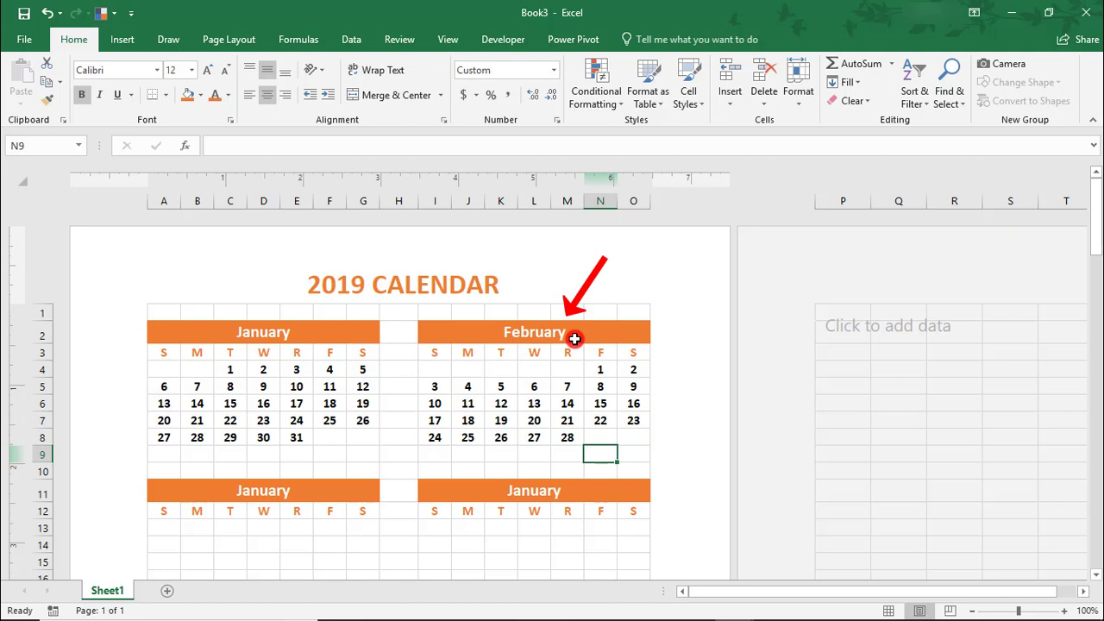
- Begin March 1's formula in F13 from February 28 (=M8+1), then bring up the Print settings
left_click(330, 528)
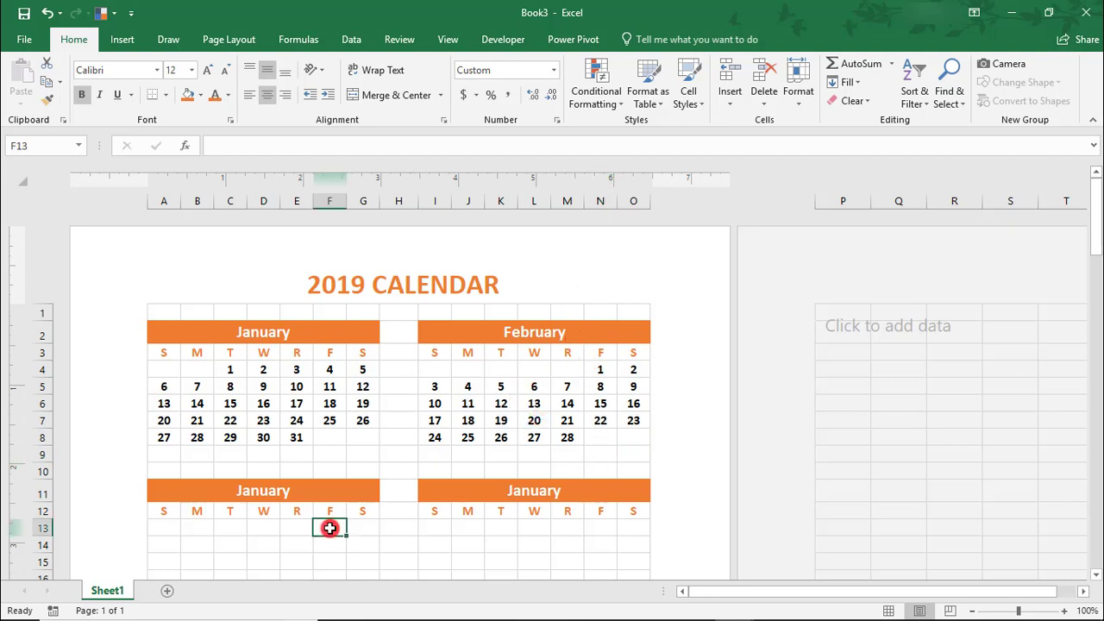
type("=")
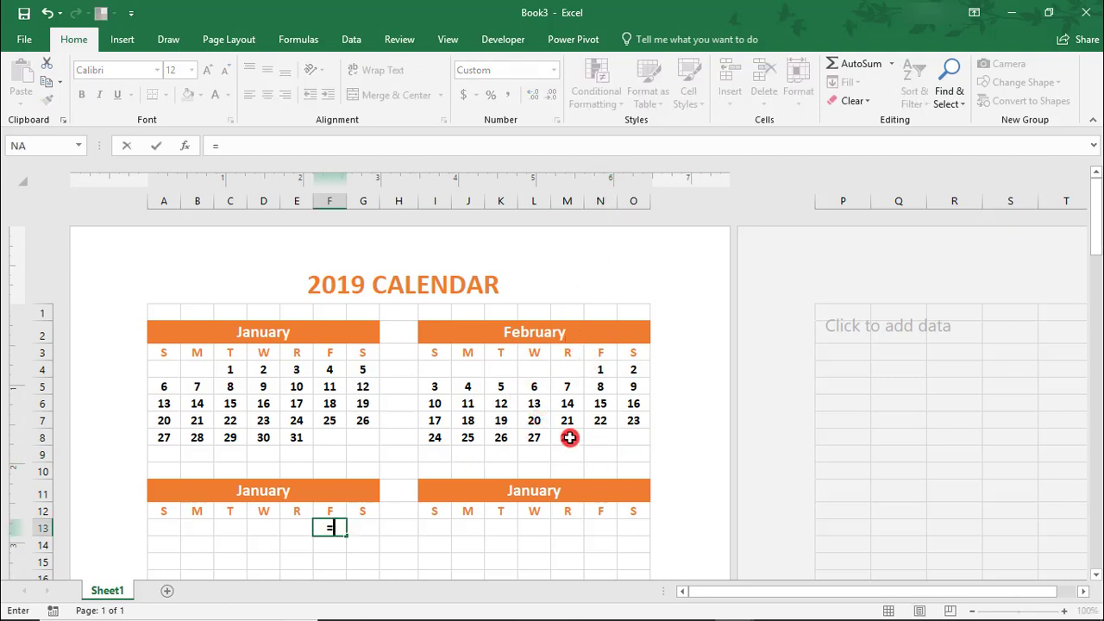
left_click(568, 438)
type("+1")
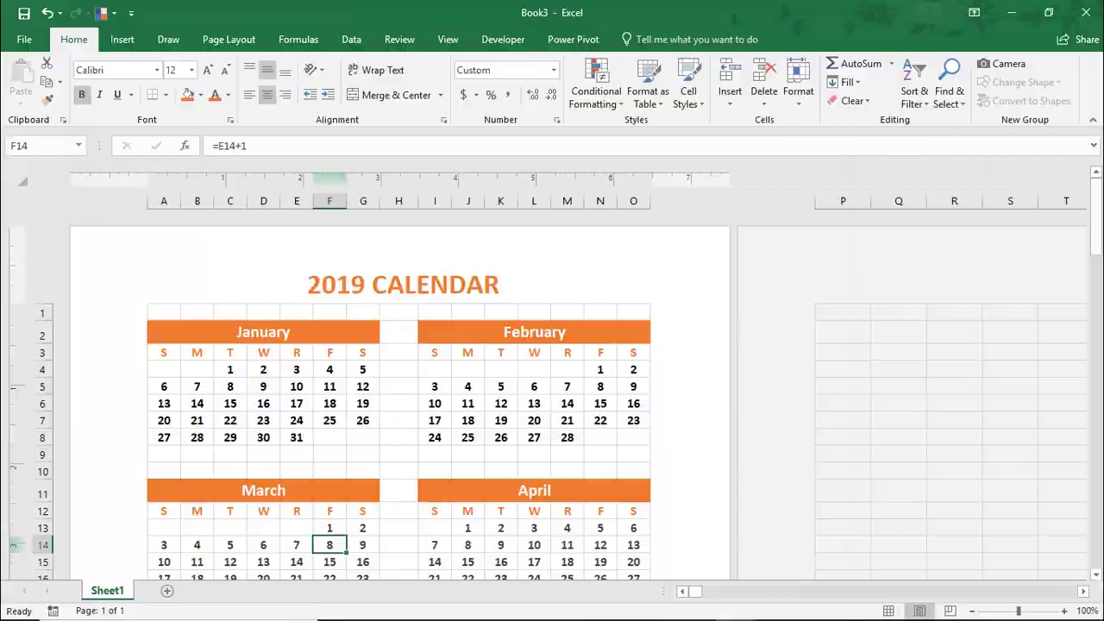
key("ctrl+p")
- Show the calendar's print preview on portrait Legal 8.5" x 14" paper
left_click(723, 348)
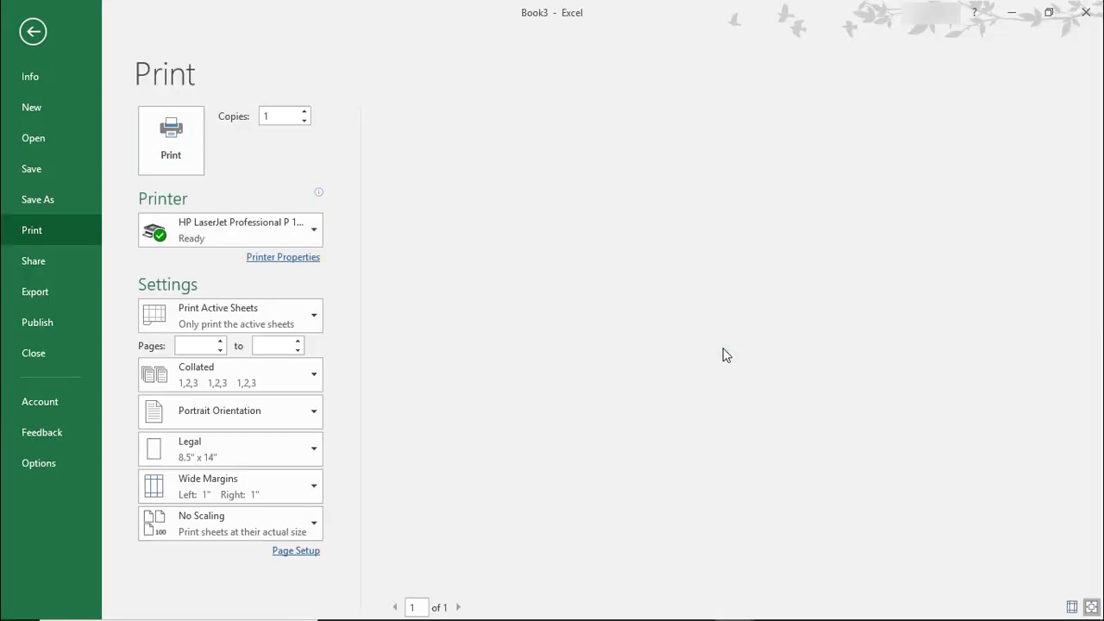